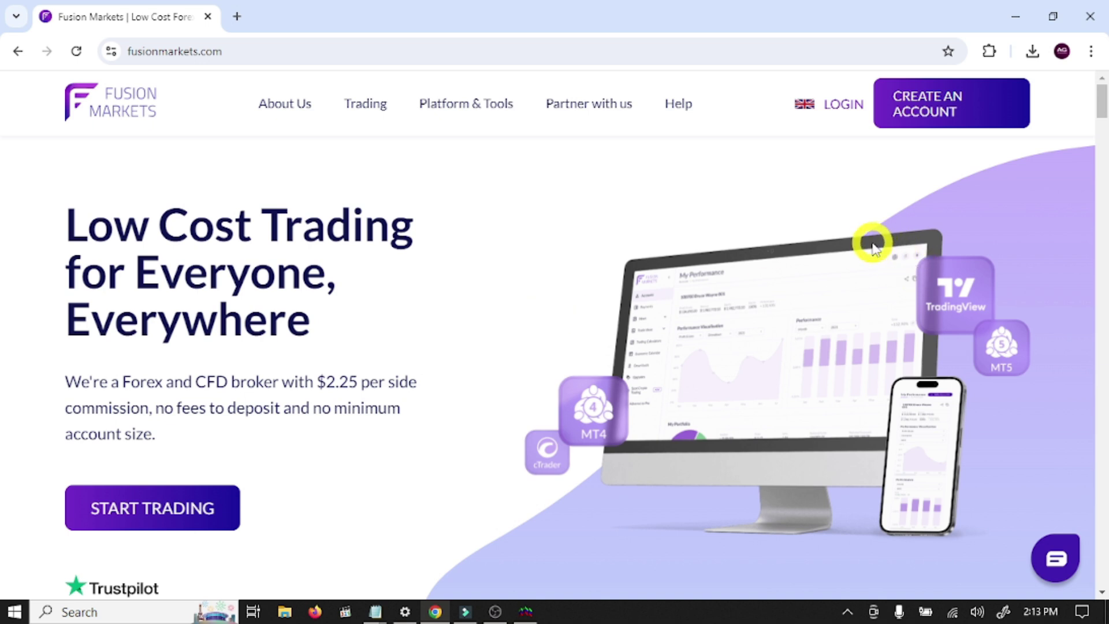
# - Start creating a new Fusion Markets account from the home page header
pyautogui.click(953, 113)
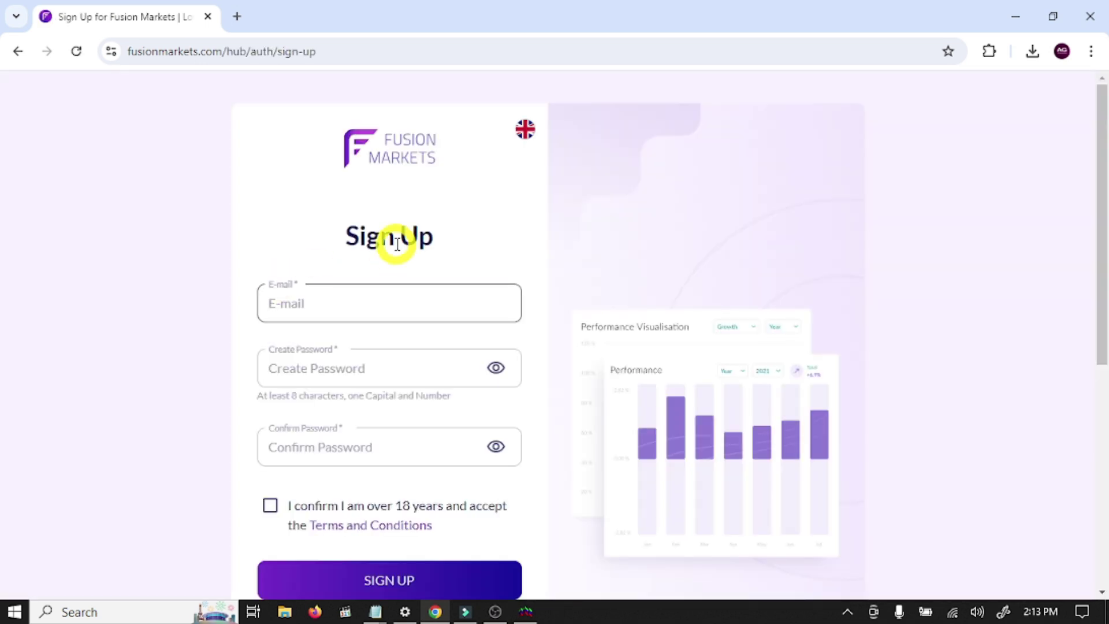
# - Enter the account e-mail address and the same password in both password fields
pyautogui.click(311, 310)
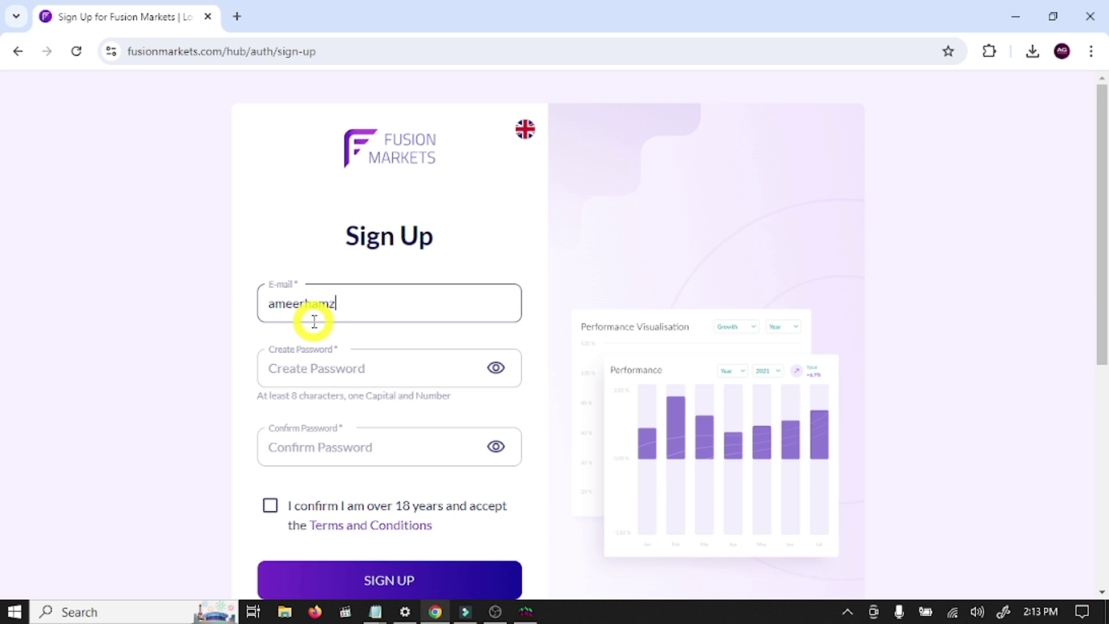
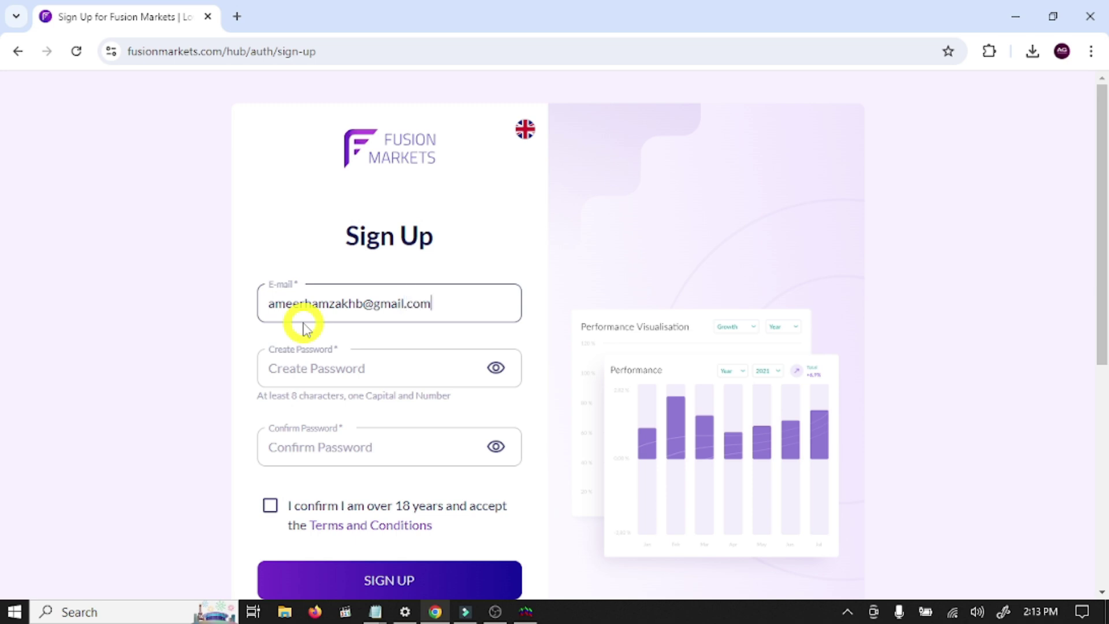
pyautogui.click(352, 373)
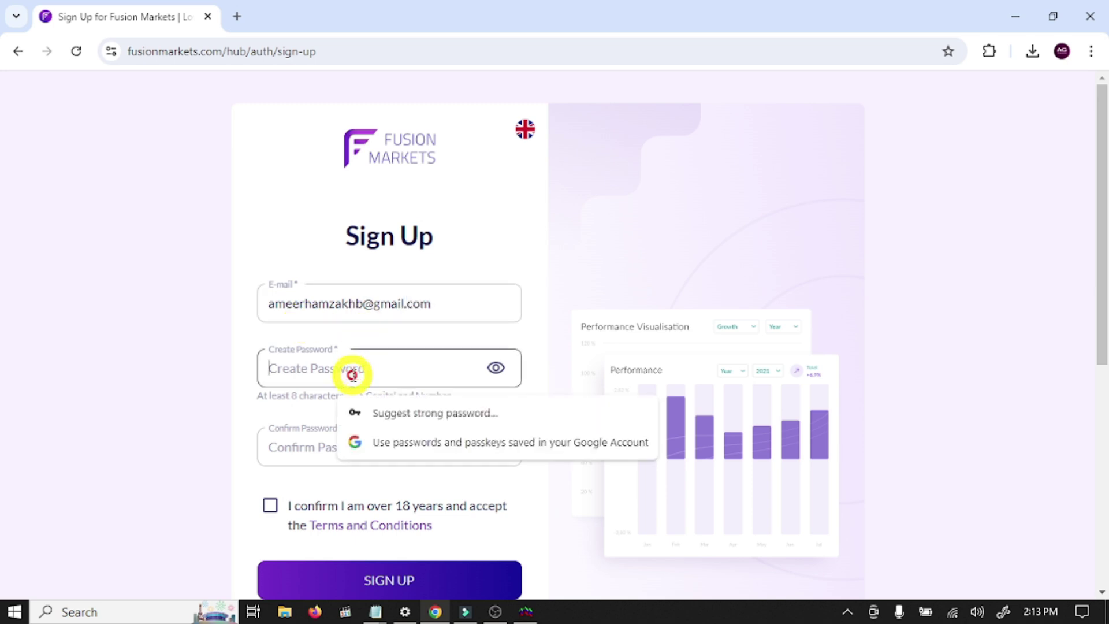
pyautogui.write('•')
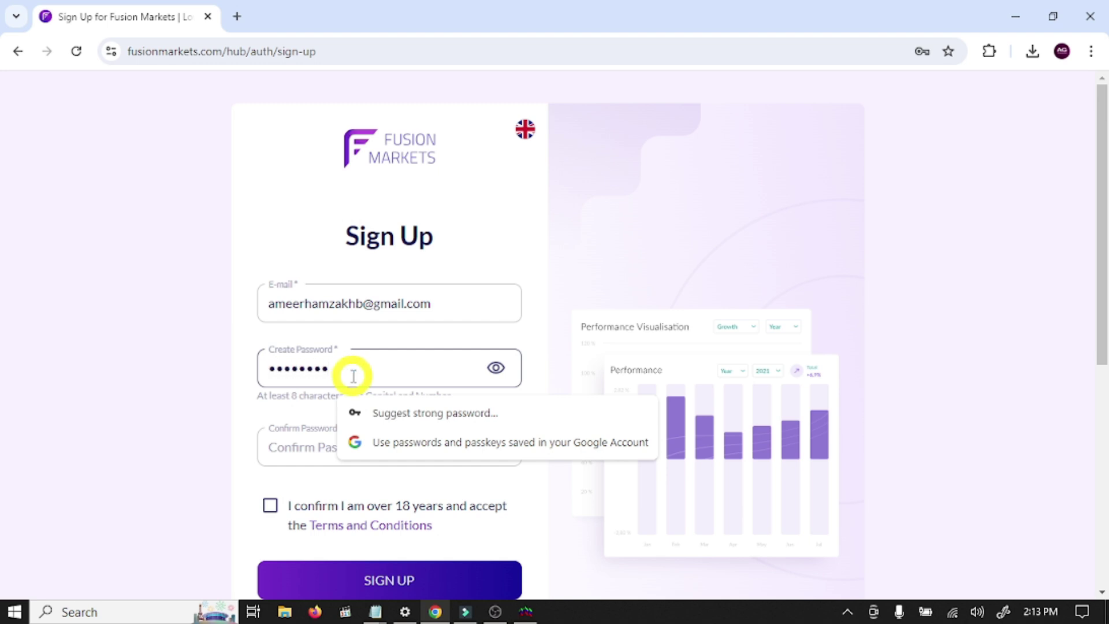
pyautogui.click(305, 453)
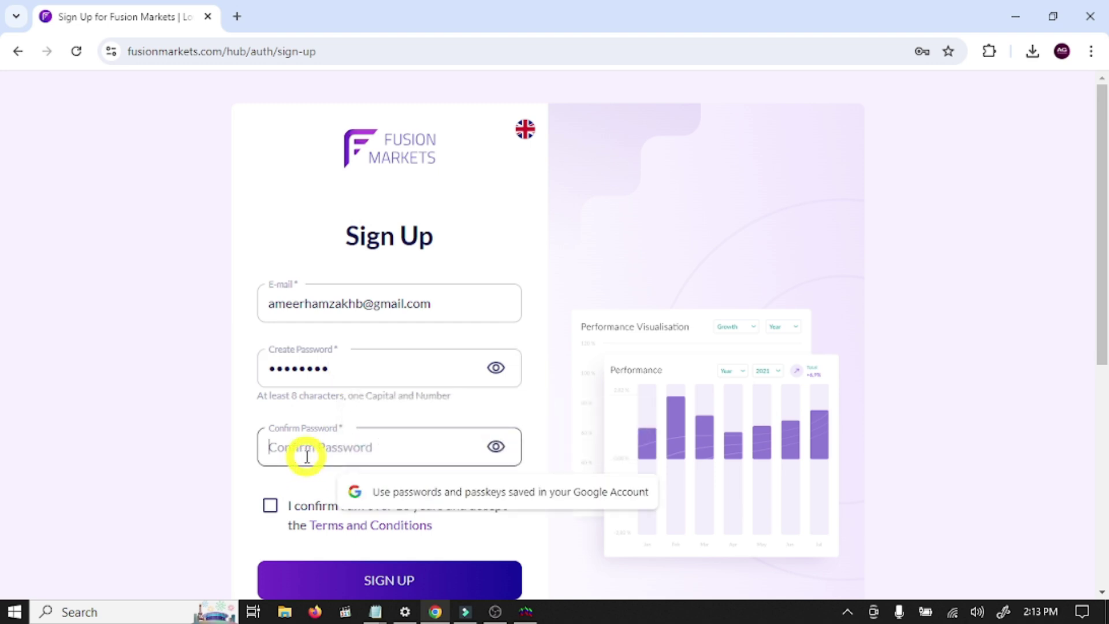
pyautogui.write('••••')
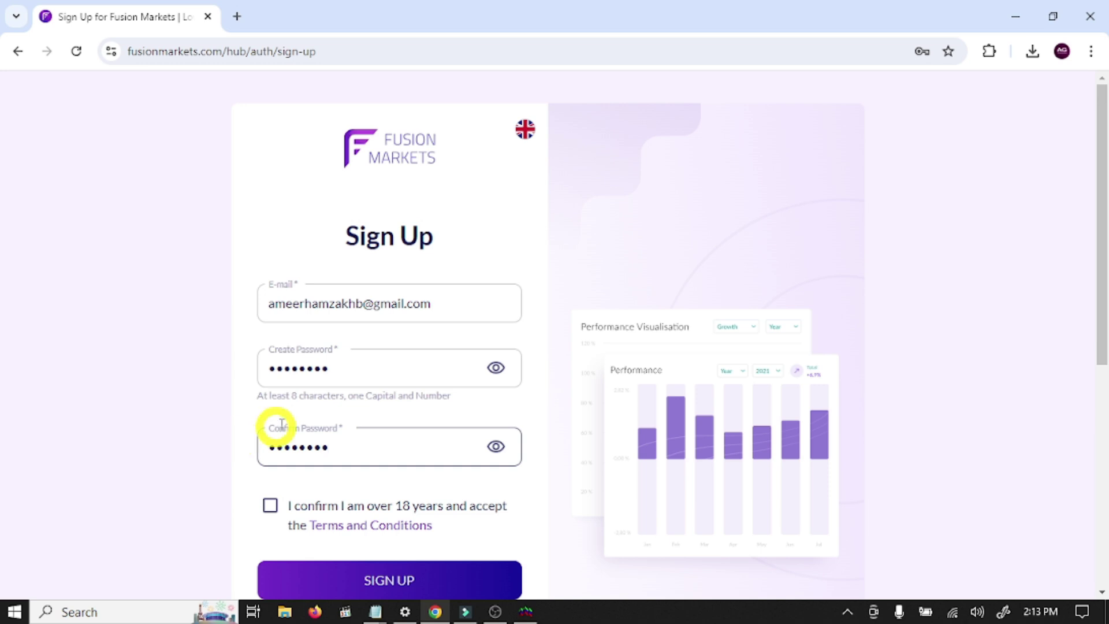
pyautogui.click(361, 374)
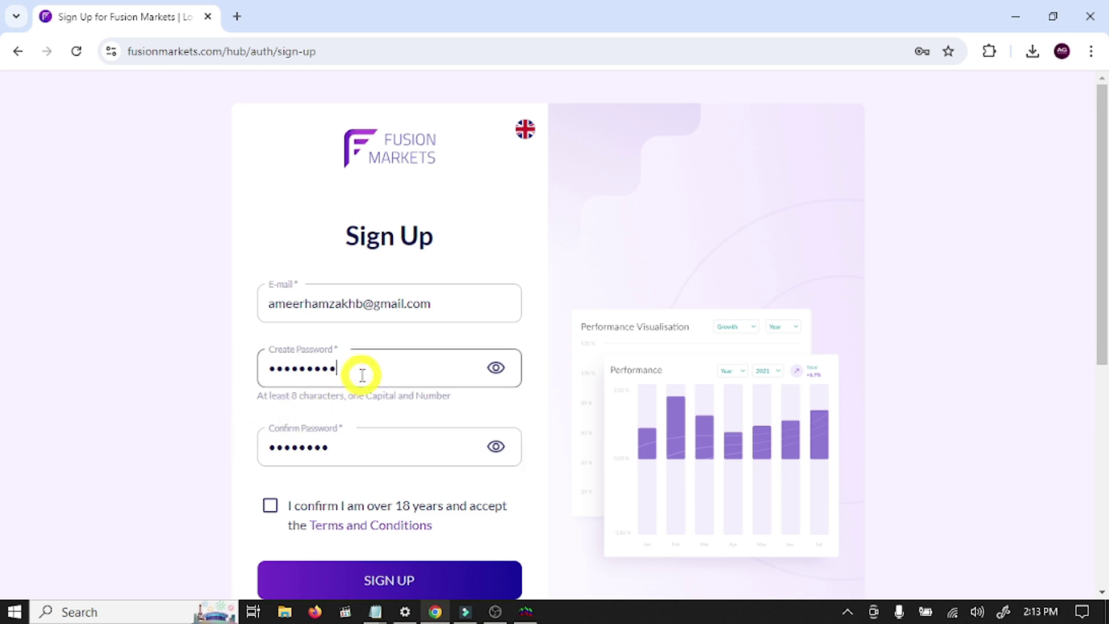
pyautogui.click(366, 460)
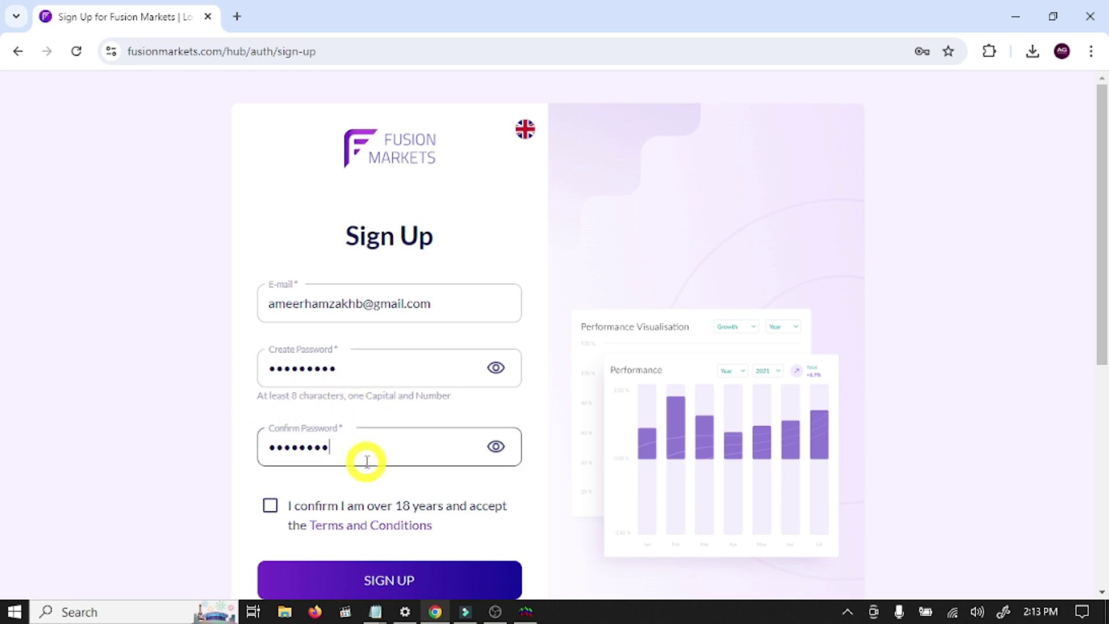
# - Confirm being over 18, accept the terms, and submit the sign-up form
pyautogui.scroll(-1, 283, 467)
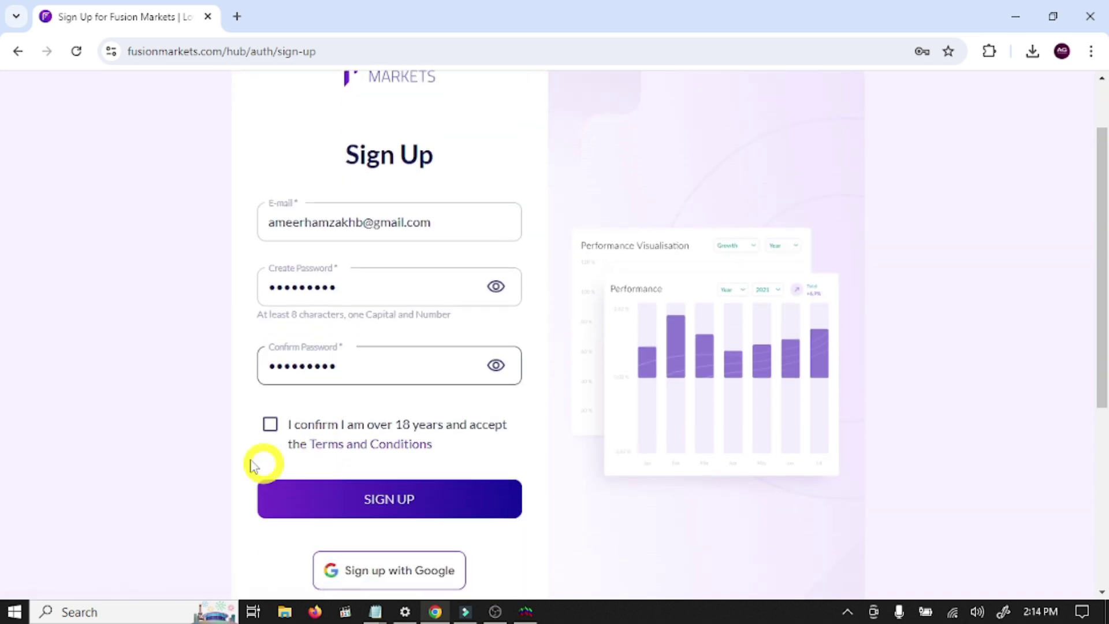
pyautogui.click(270, 425)
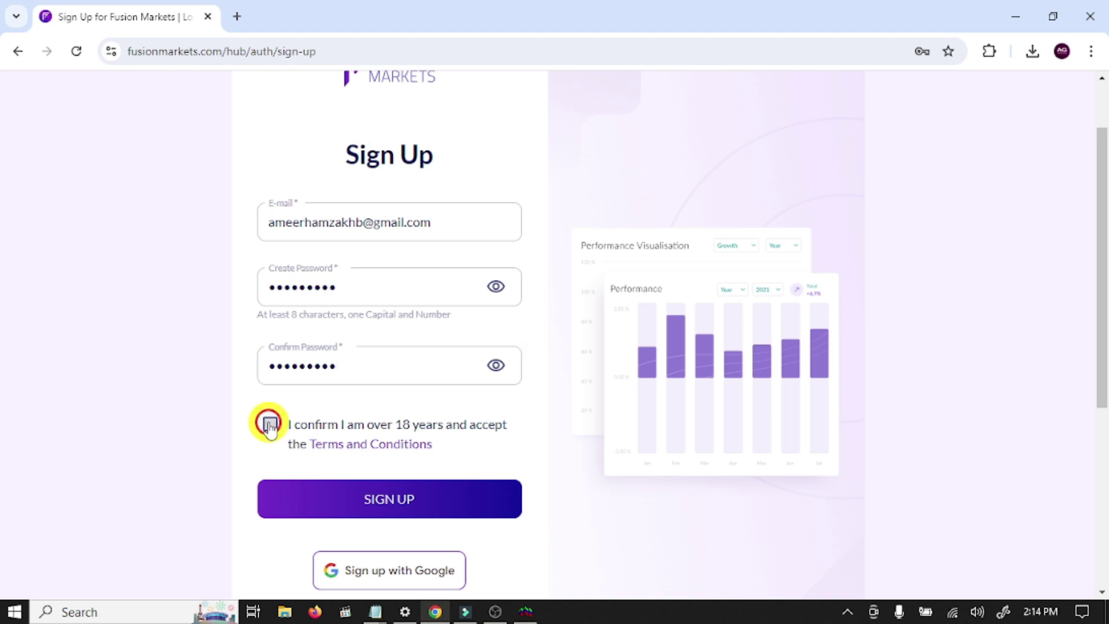
pyautogui.click(390, 499)
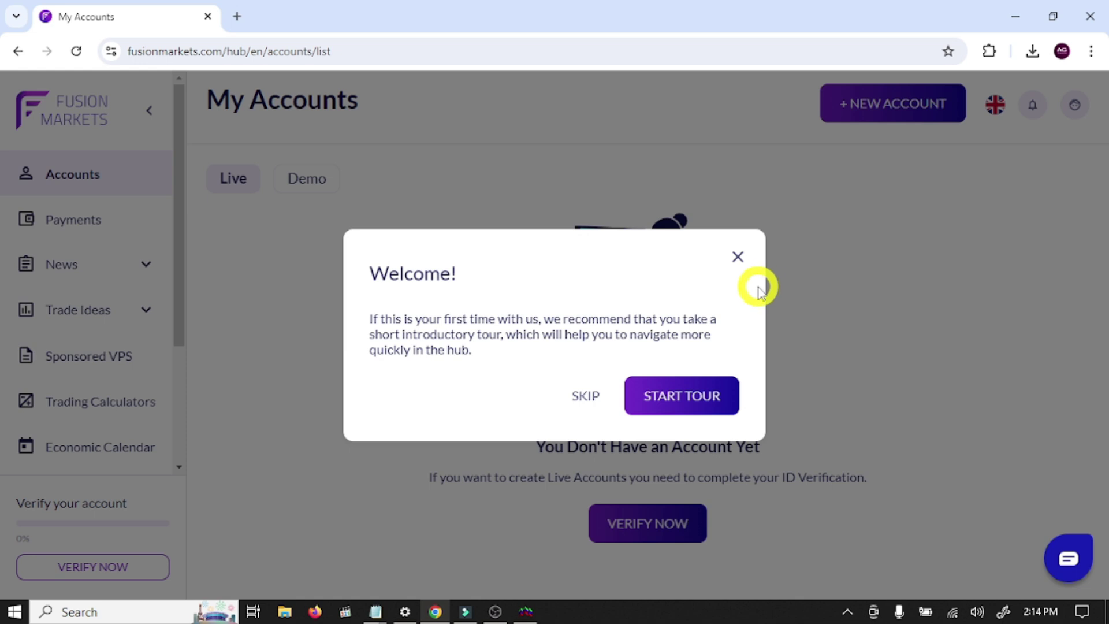
# - Skip the welcome tour, check the Demo accounts list, and return to Live
pyautogui.click(585, 398)
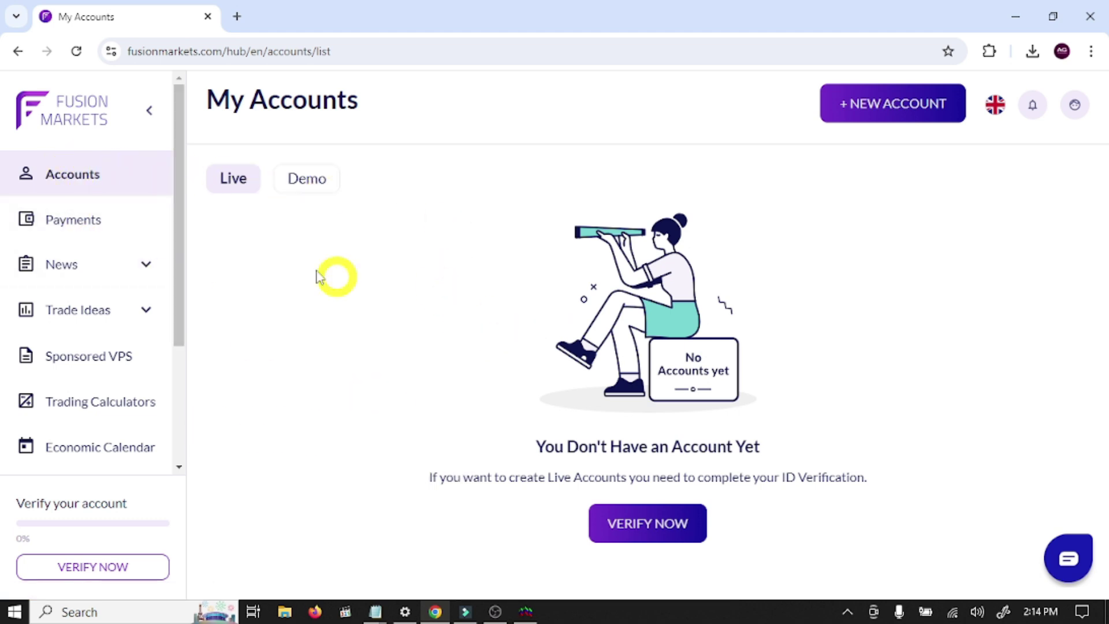
pyautogui.click(294, 181)
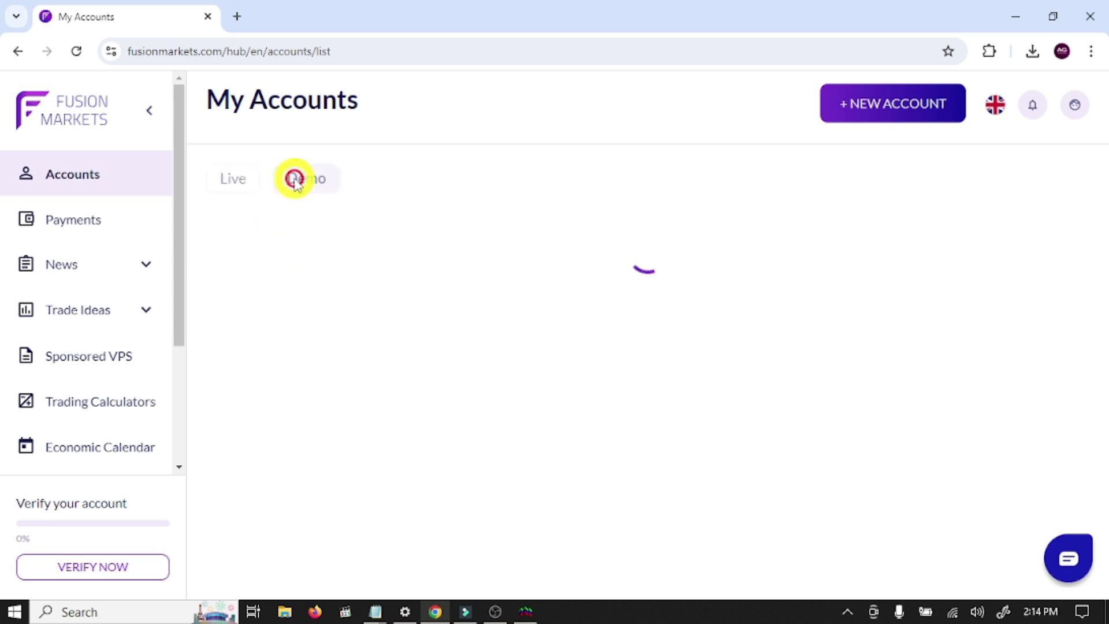
pyautogui.click(234, 180)
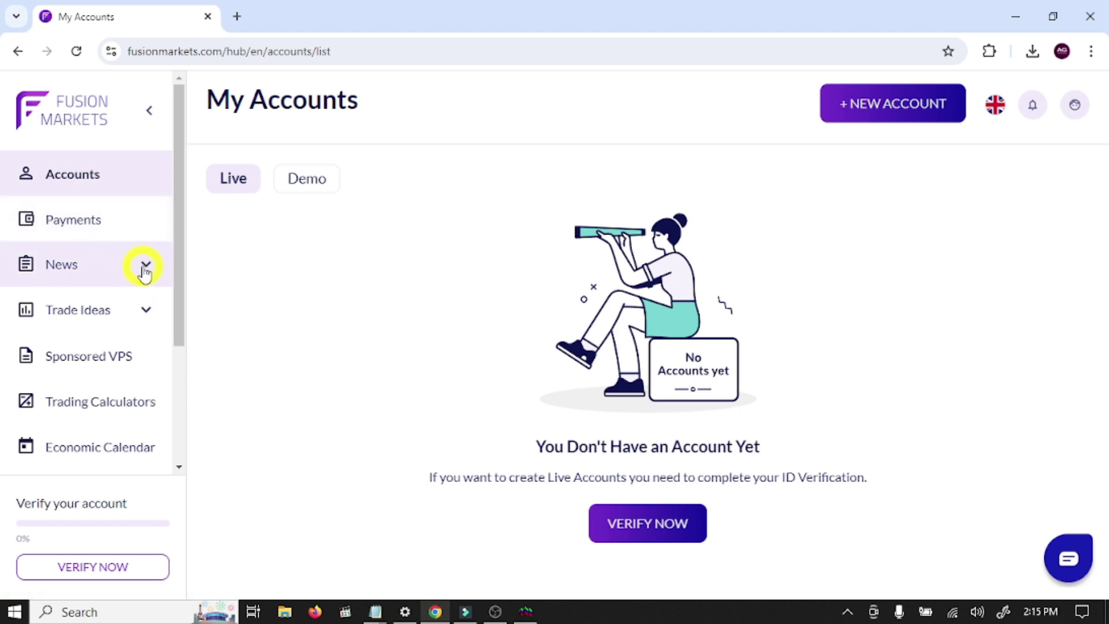
# - Browse the sidebar's Trade Ideas and downloads pages, then return to the accounts list
pyautogui.click(117, 311)
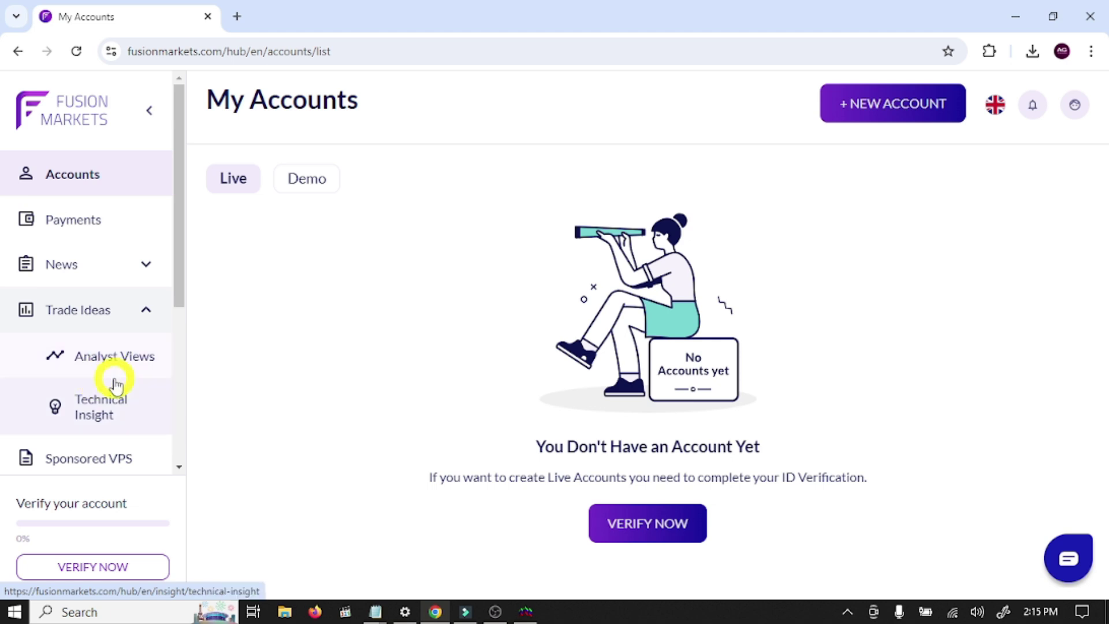
pyautogui.scroll(-4, 101, 386)
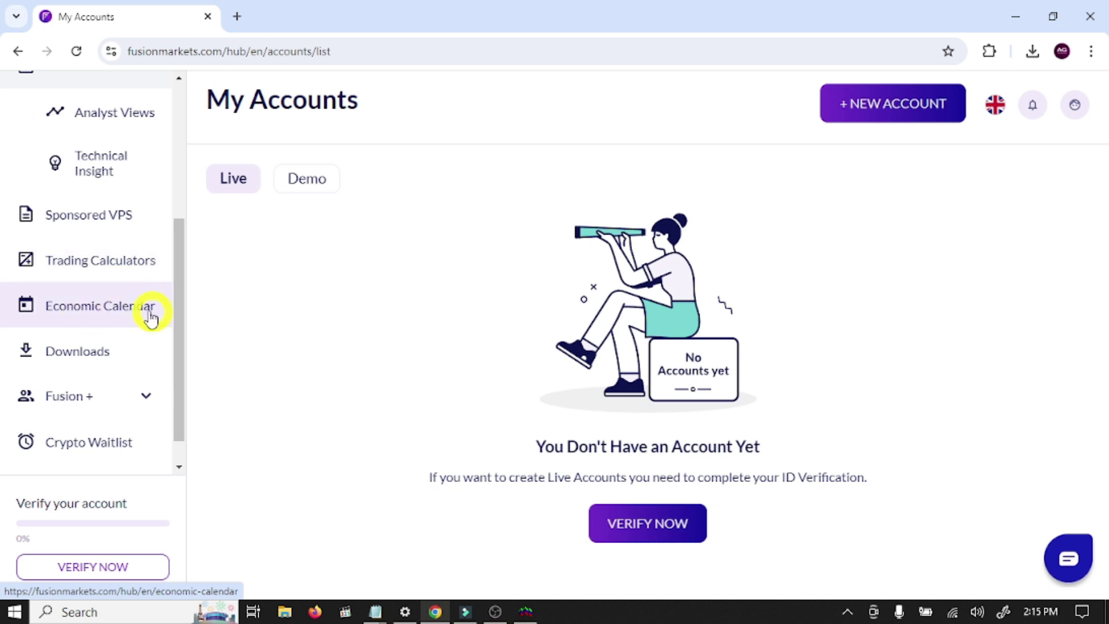
pyautogui.click(63, 352)
pyautogui.click(16, 52)
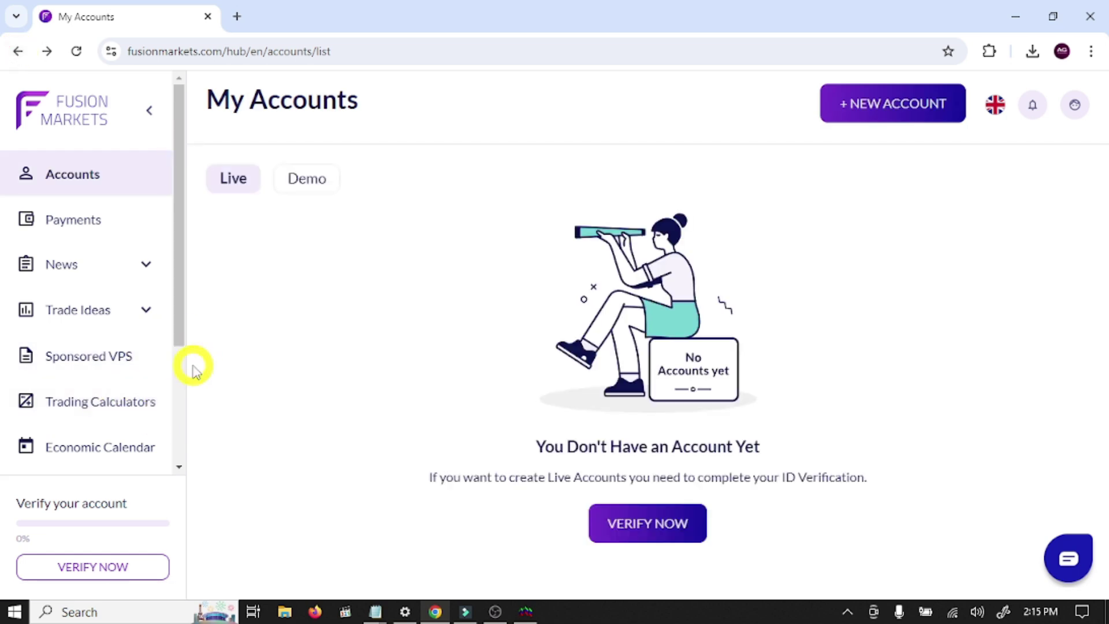
pyautogui.scroll(-3, 124, 372)
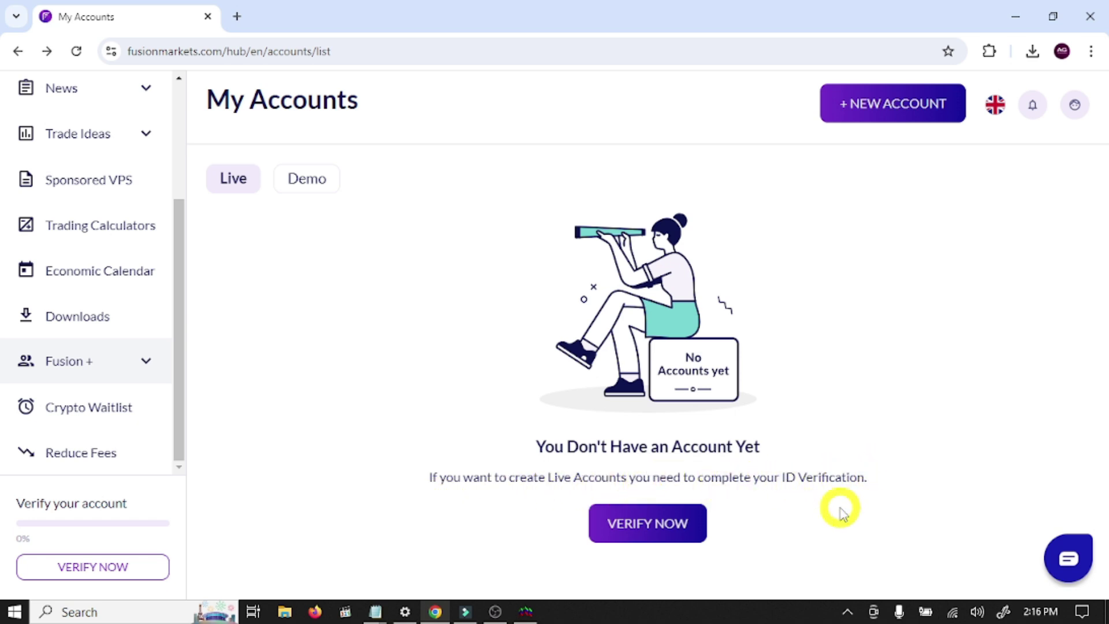
# - Start ID verification and fill first and last name from saved suggestions
pyautogui.click(664, 526)
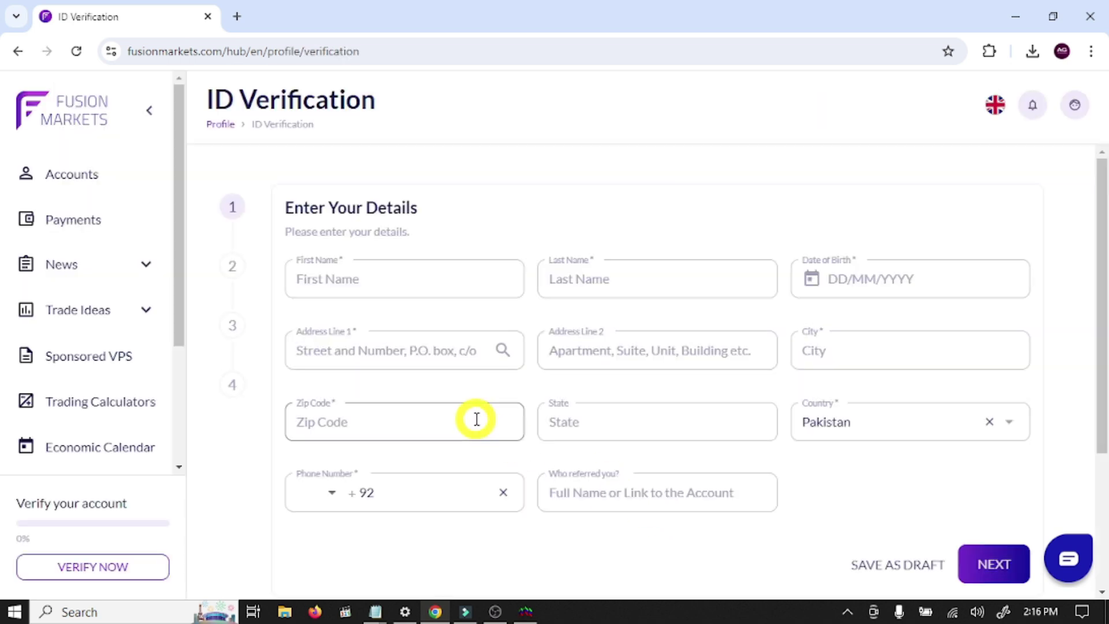
pyautogui.click(336, 279)
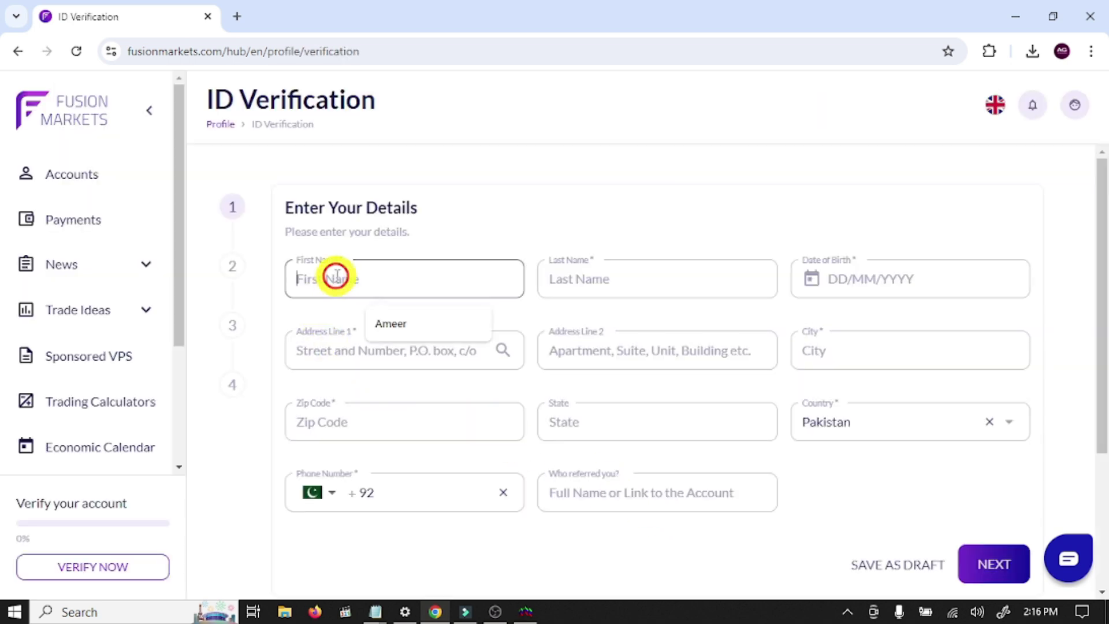
pyautogui.click(396, 322)
pyautogui.click(614, 278)
pyautogui.click(643, 325)
# - Set the date of birth to the 15th, 1998, then begin the street address
pyautogui.click(854, 279)
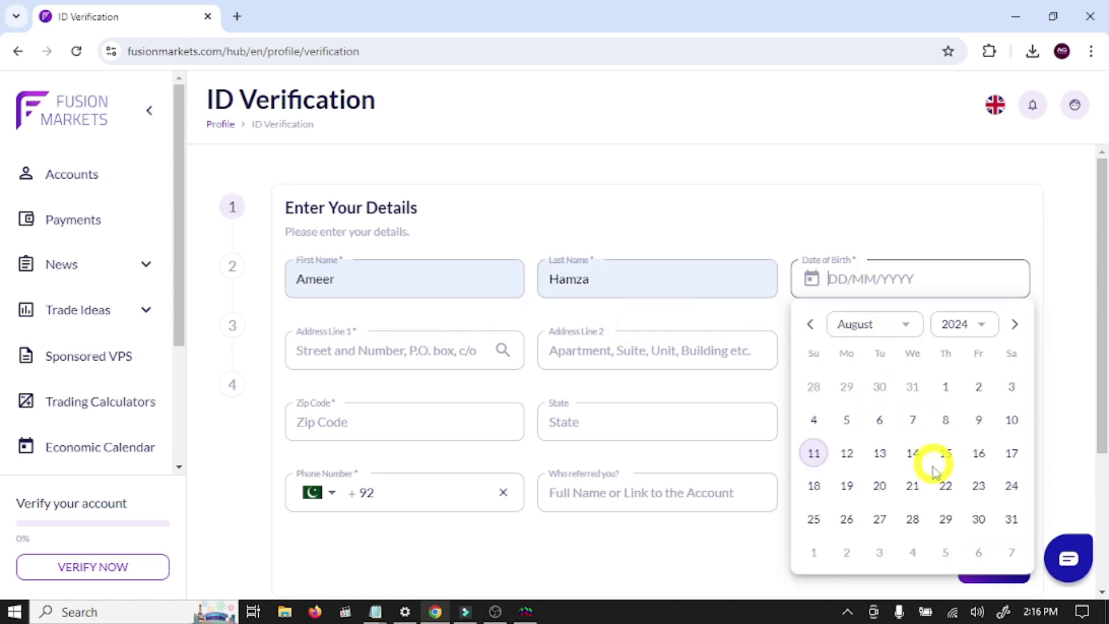
pyautogui.click(946, 453)
pyautogui.doubleClick(896, 283)
pyautogui.write('1998')
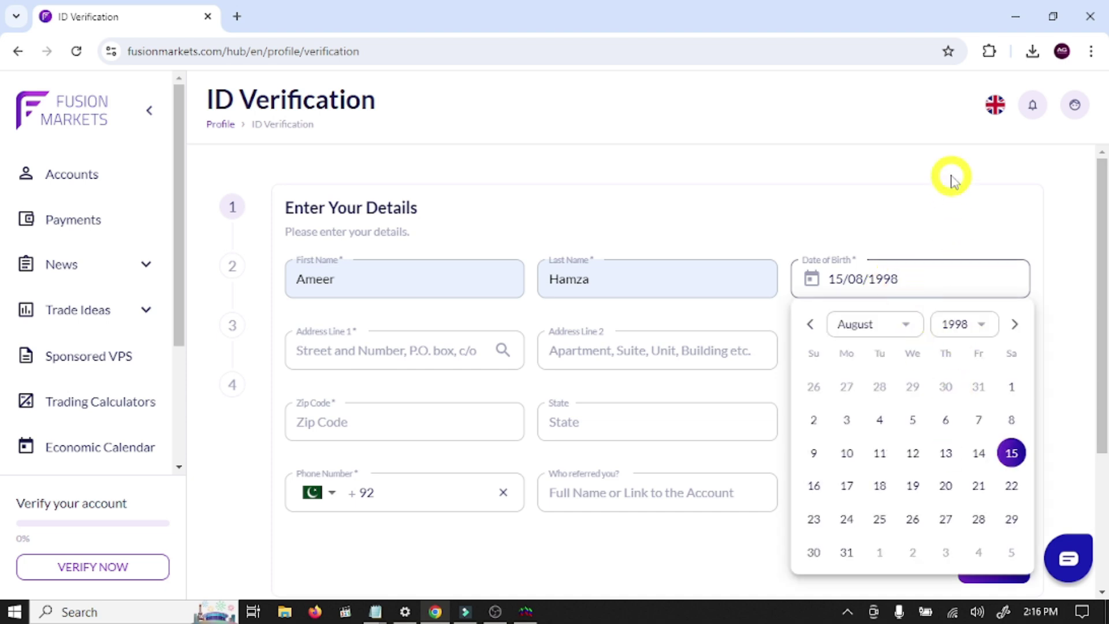
pyautogui.click(947, 178)
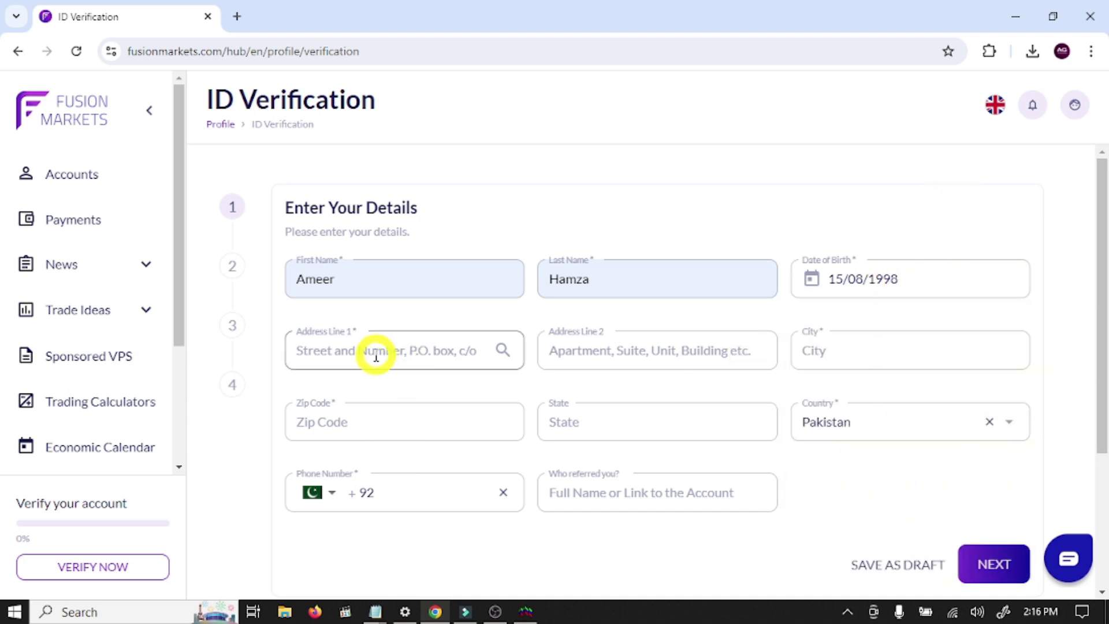
pyautogui.scroll(-3, 371, 354)
pyautogui.click(380, 185)
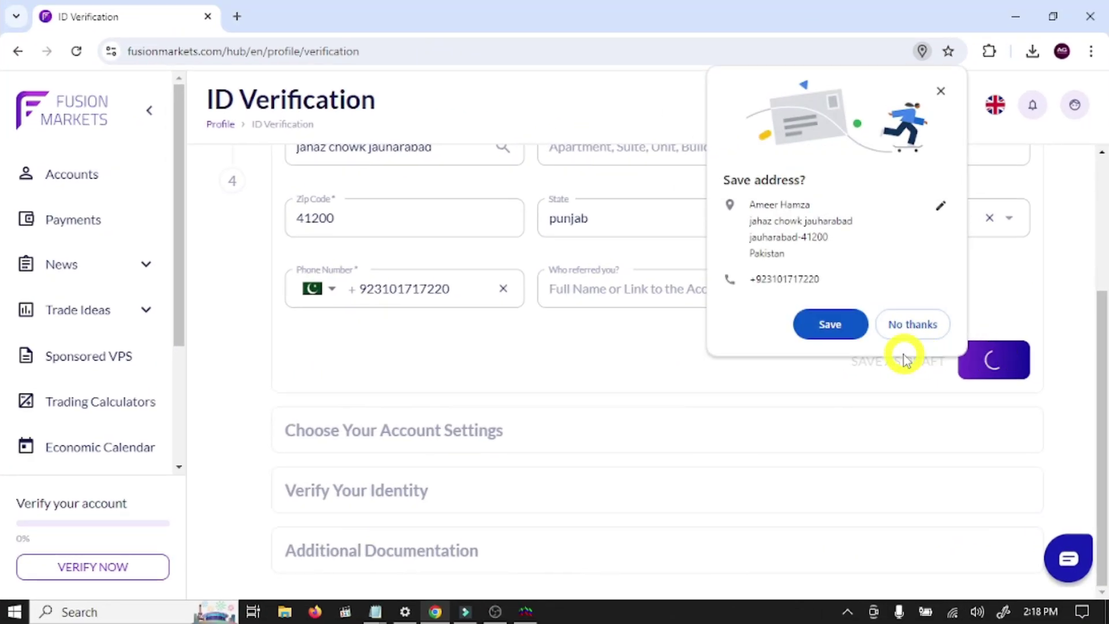
# - Choose MT5 platform, Zero account type and USD base currency, declining browser address saving
pyautogui.click(912, 324)
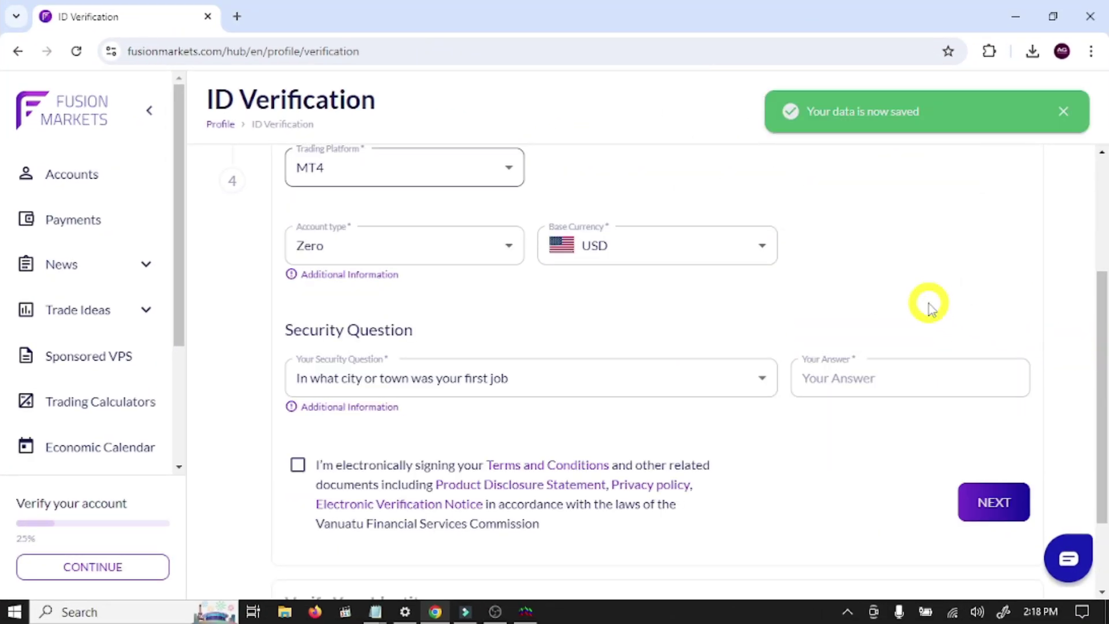
pyautogui.click(498, 290)
pyautogui.click(365, 373)
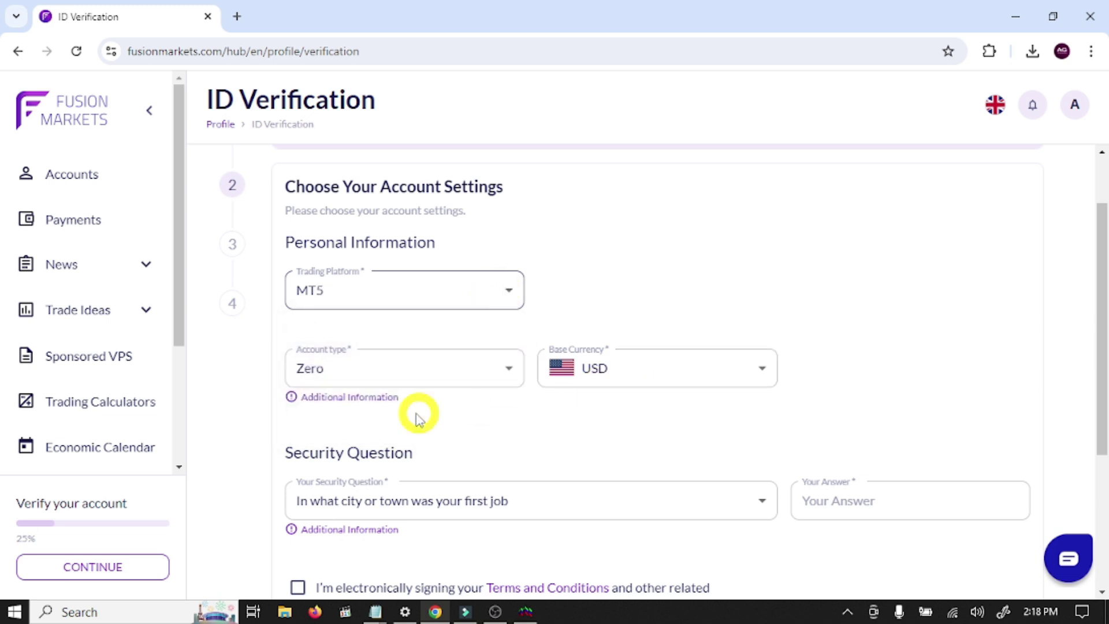
pyautogui.click(422, 381)
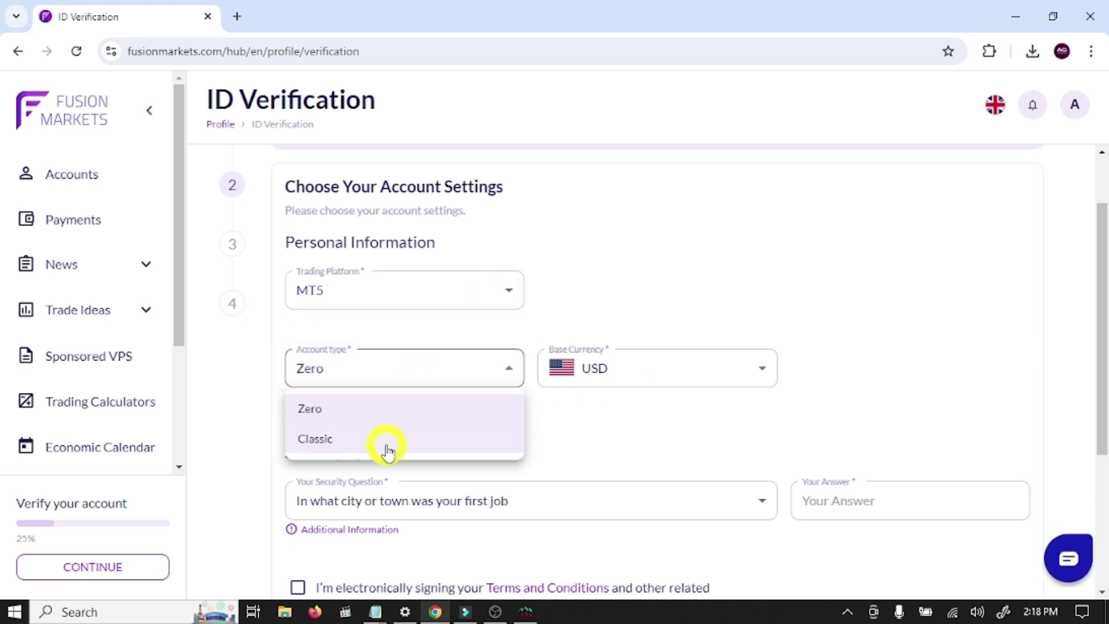
pyautogui.click(388, 411)
pyautogui.click(644, 384)
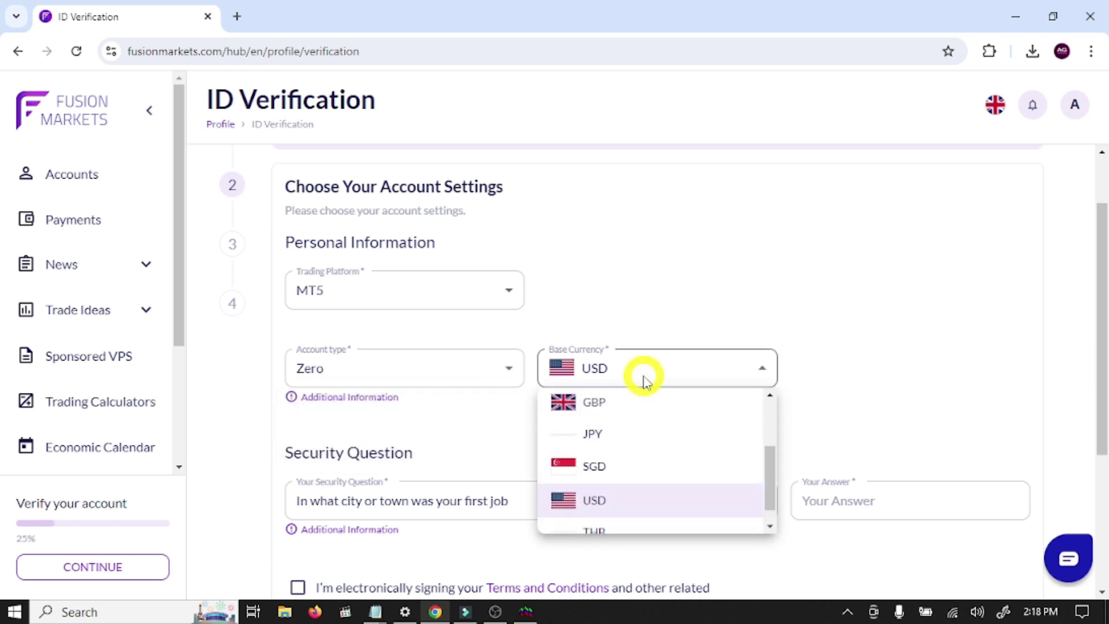
pyautogui.click(647, 378)
# - Answer the security question, agree to electronic signing, and save to continue
pyautogui.scroll(-4, 613, 215)
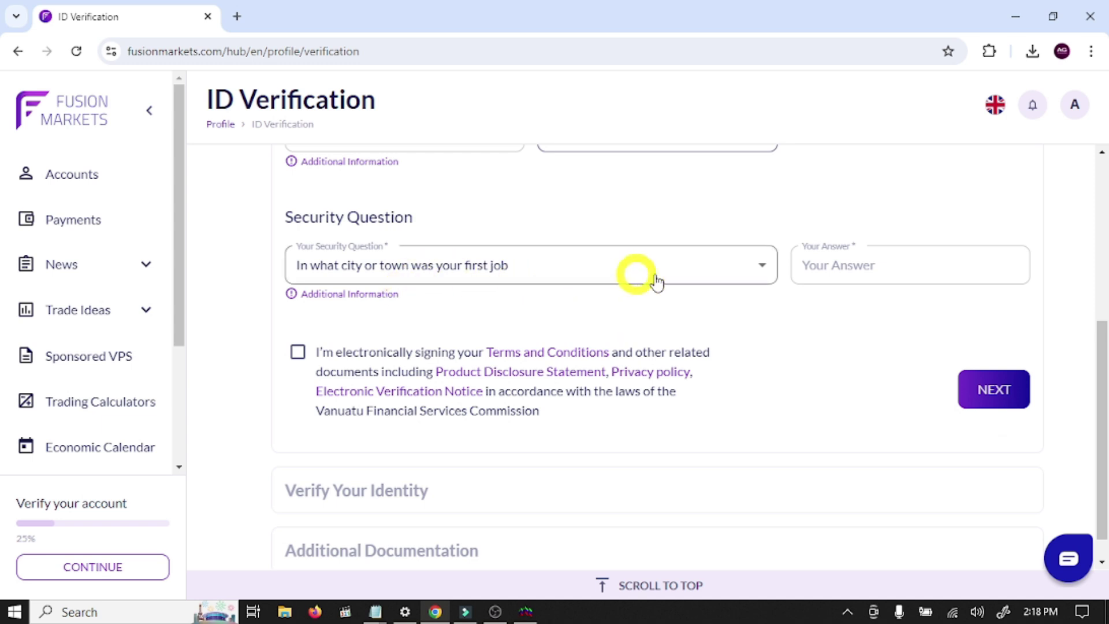
pyautogui.click(849, 266)
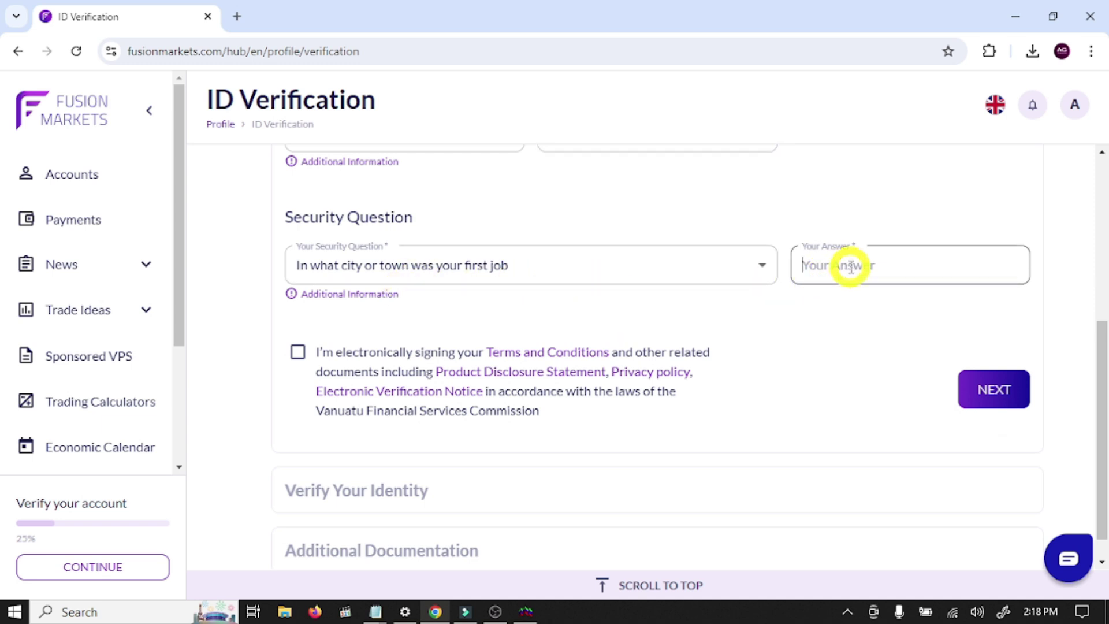
pyautogui.scroll(-1, 808, 288)
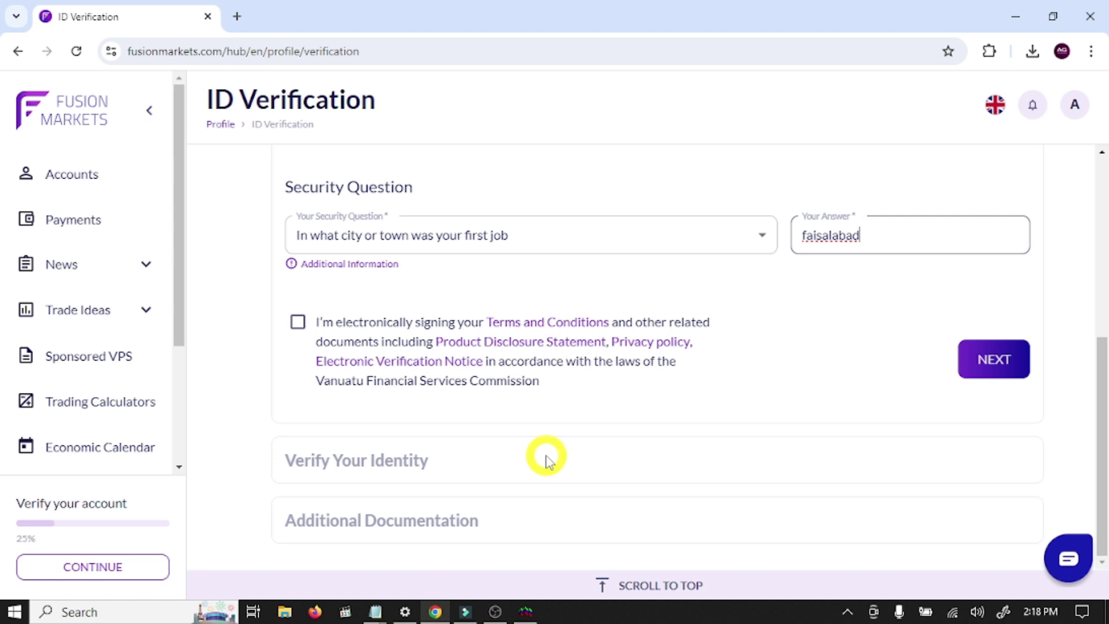
pyautogui.click(297, 323)
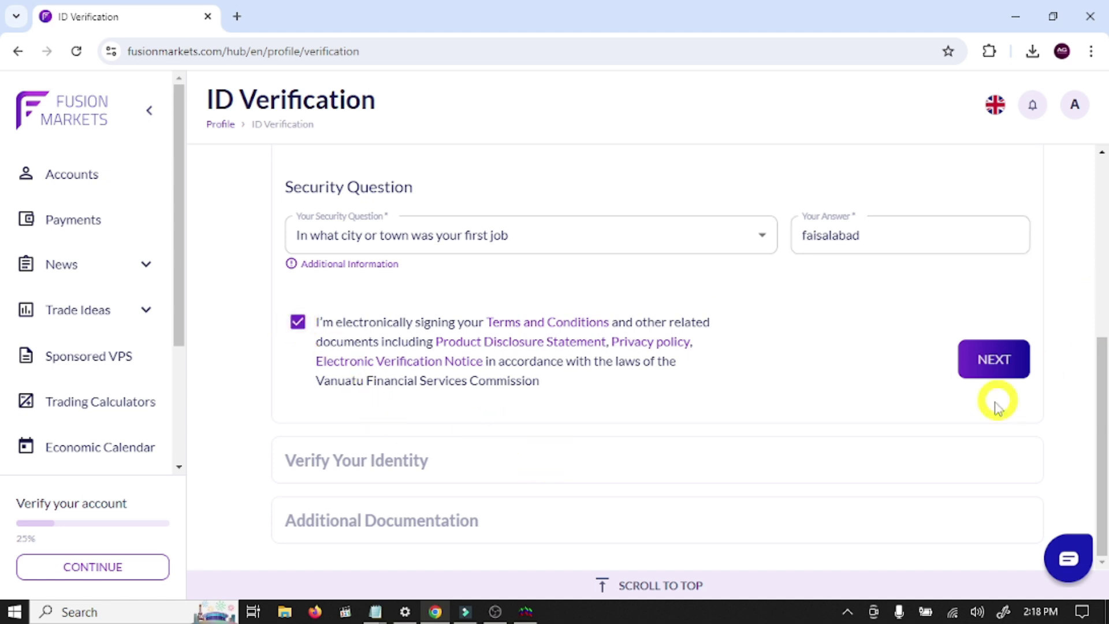
pyautogui.click(996, 358)
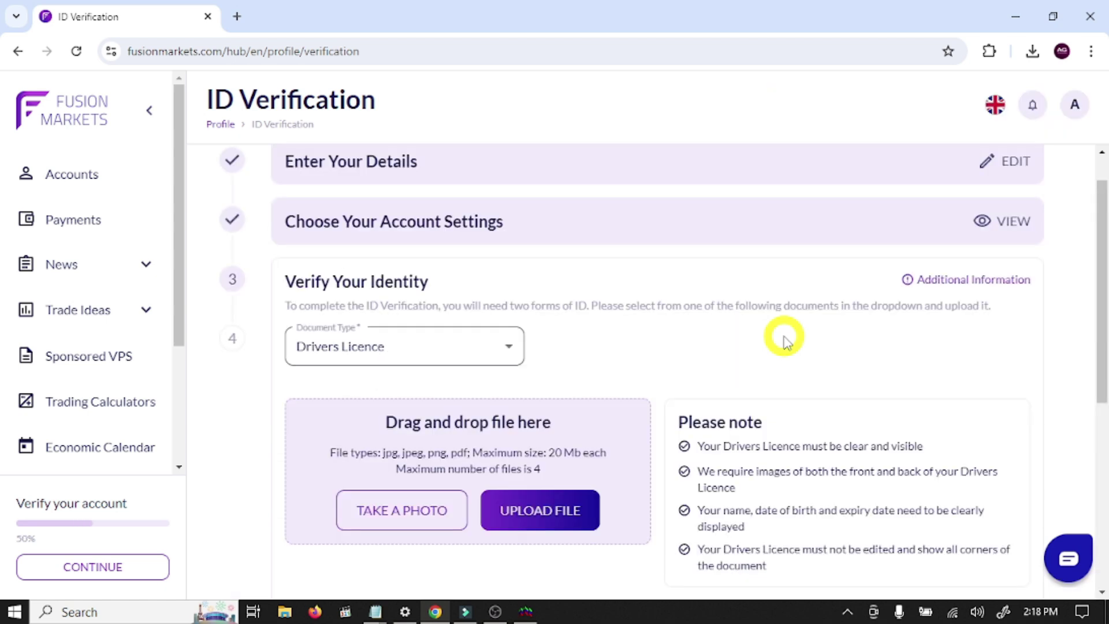
# - Choose Government Issued Photo ID as the document type and dismiss the camera permission request
pyautogui.scroll(-2, 595, 353)
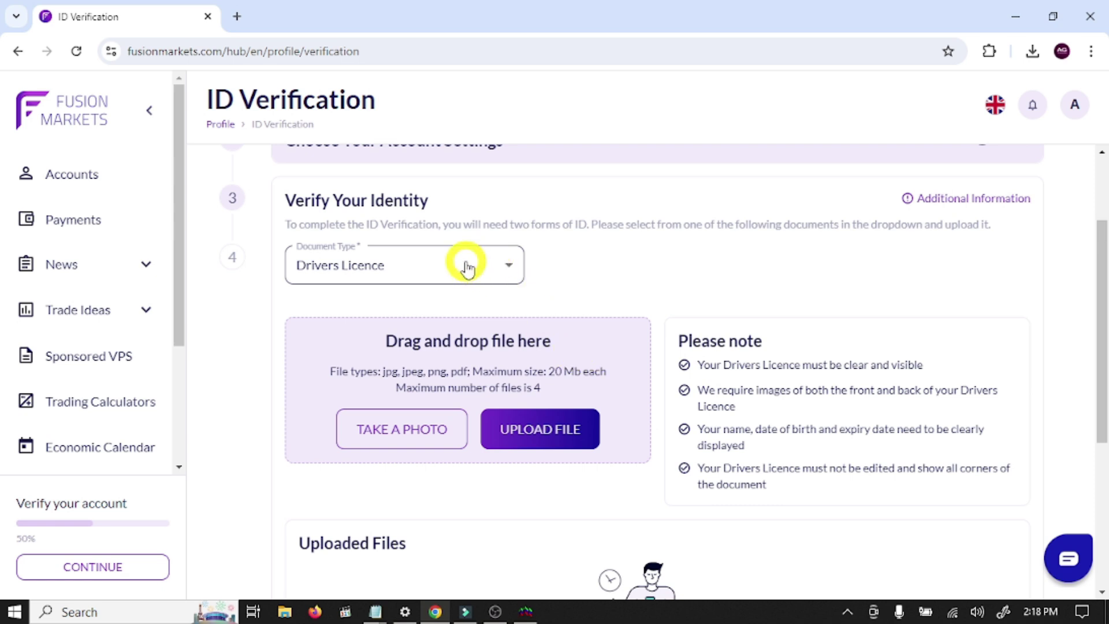
pyautogui.click(507, 267)
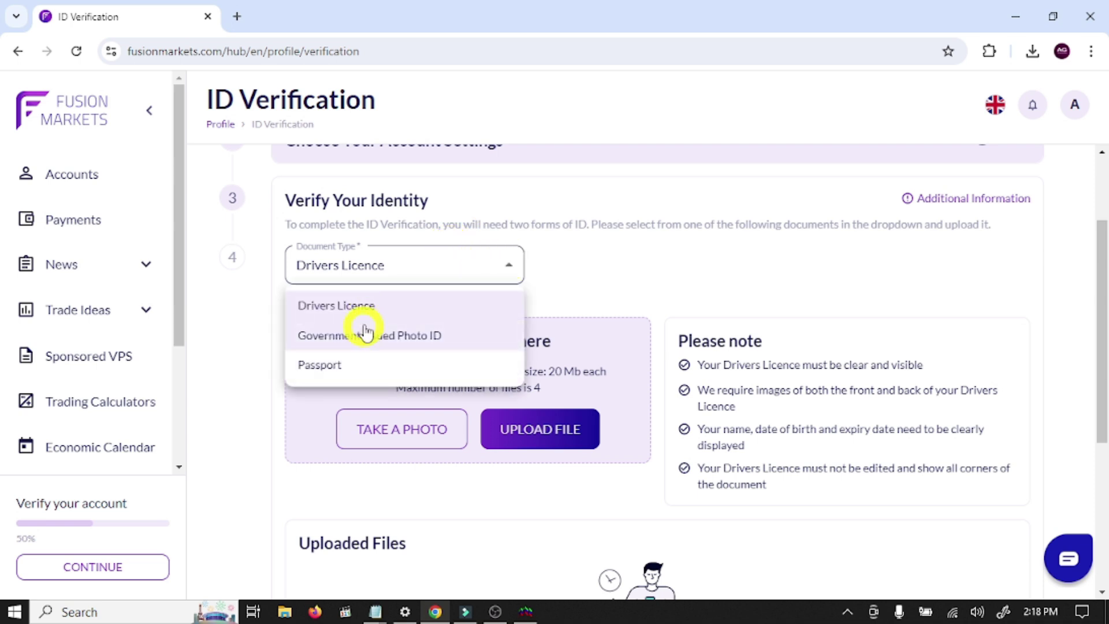
pyautogui.click(384, 338)
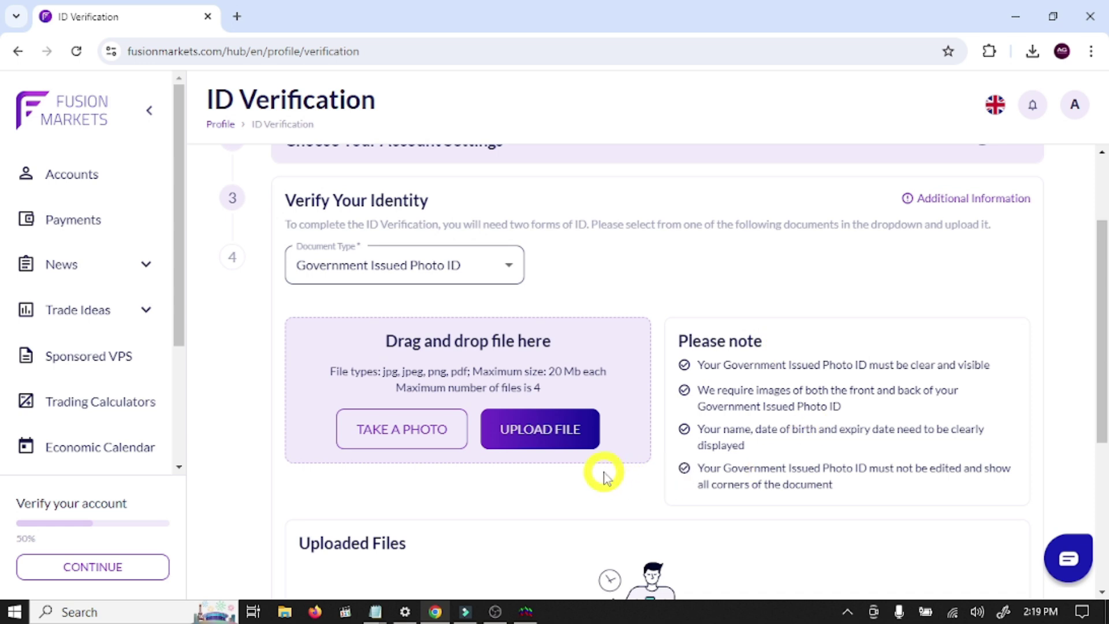
pyautogui.scroll(-3, 589, 466)
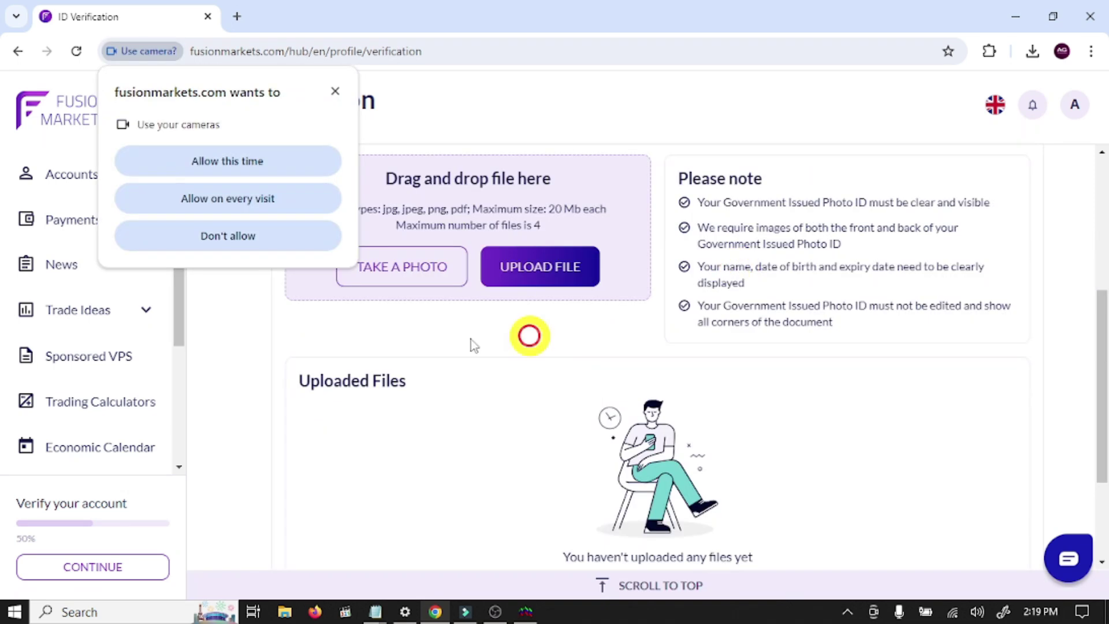
pyautogui.click(337, 96)
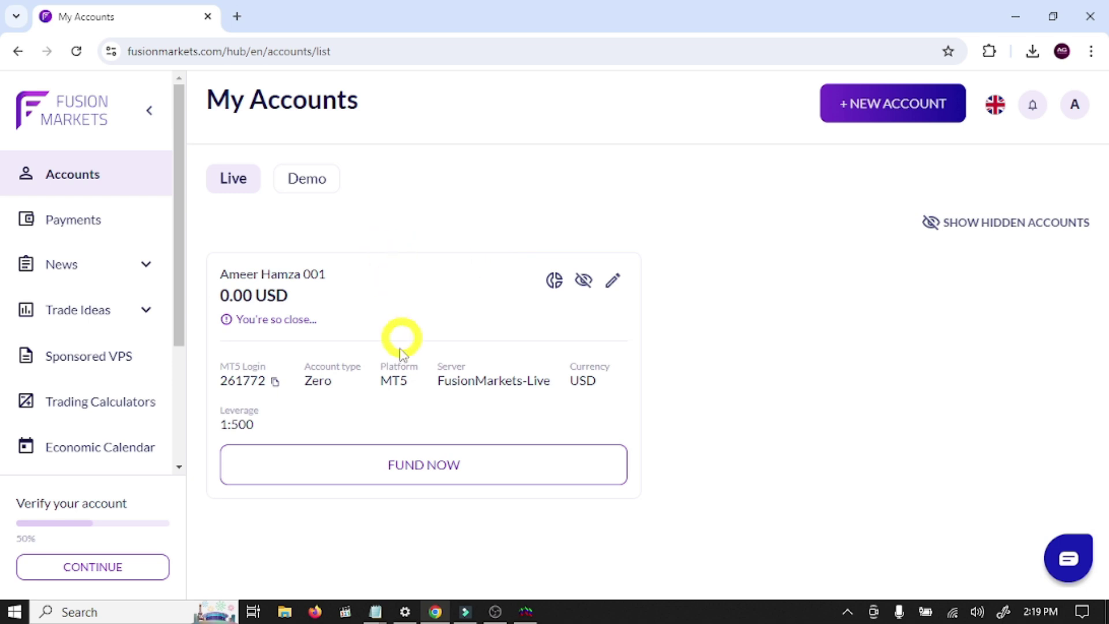
# - Switch My Accounts to the Demo tab to see DEMO_001 being created
pyautogui.click(315, 179)
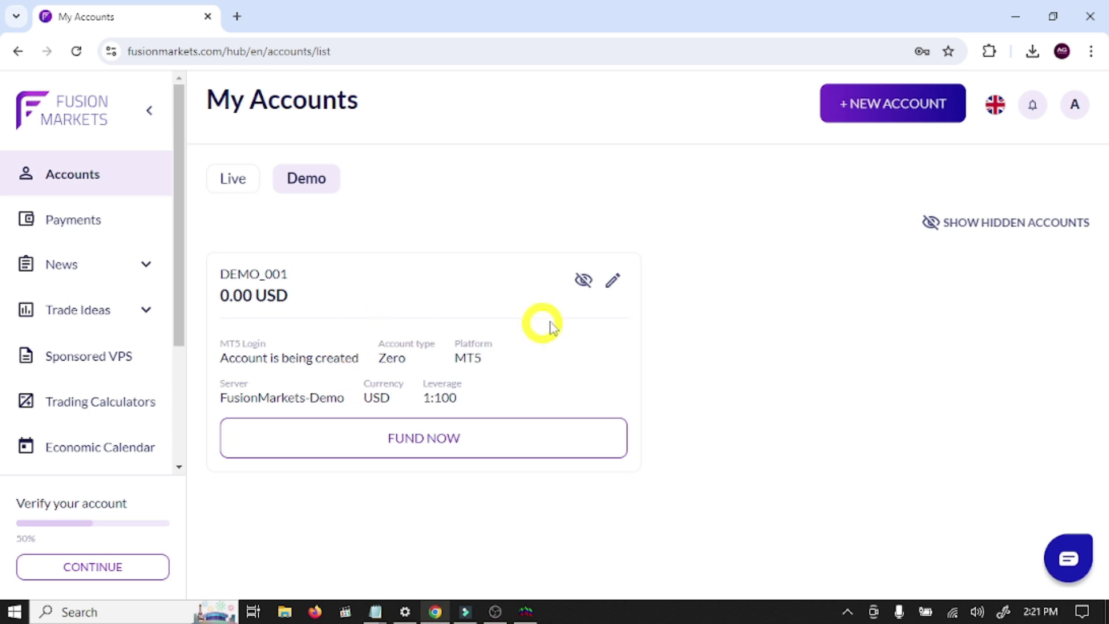
# - Give DEMO_001 a new matching password, submit it, and copy its MT5 login number
pyautogui.click(616, 281)
pyautogui.click(424, 407)
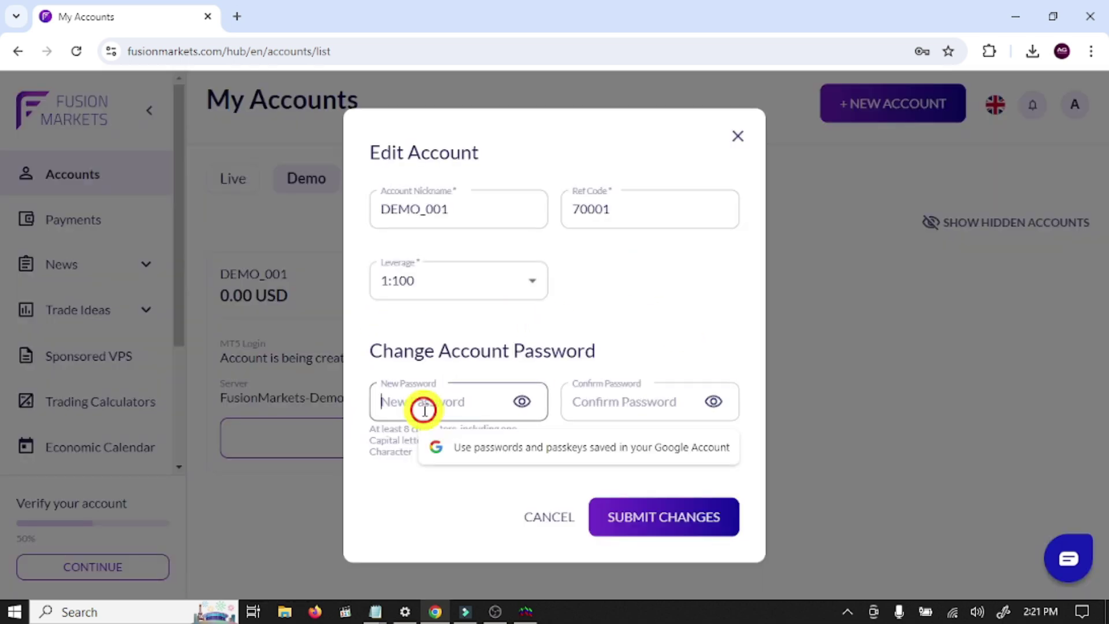
pyautogui.write('••')
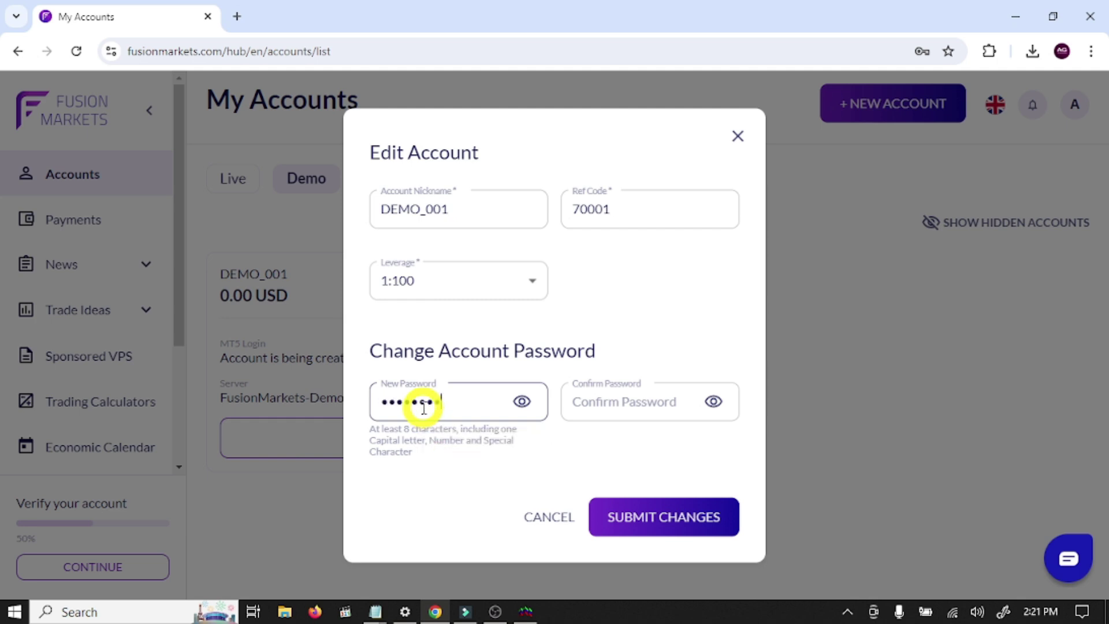
pyautogui.click(635, 411)
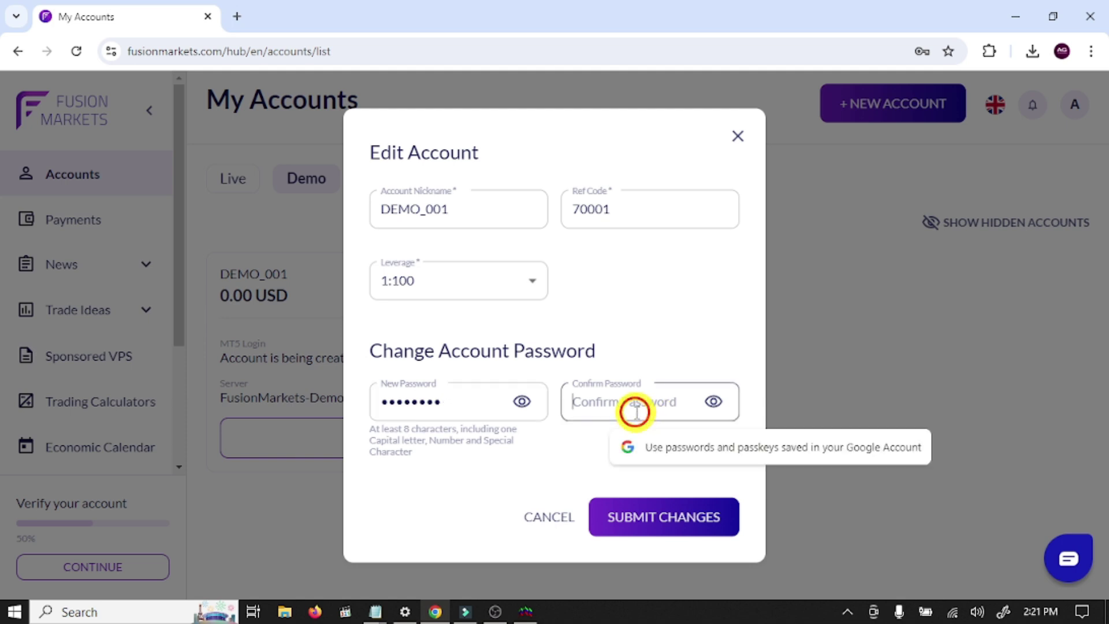
pyautogui.write('••')
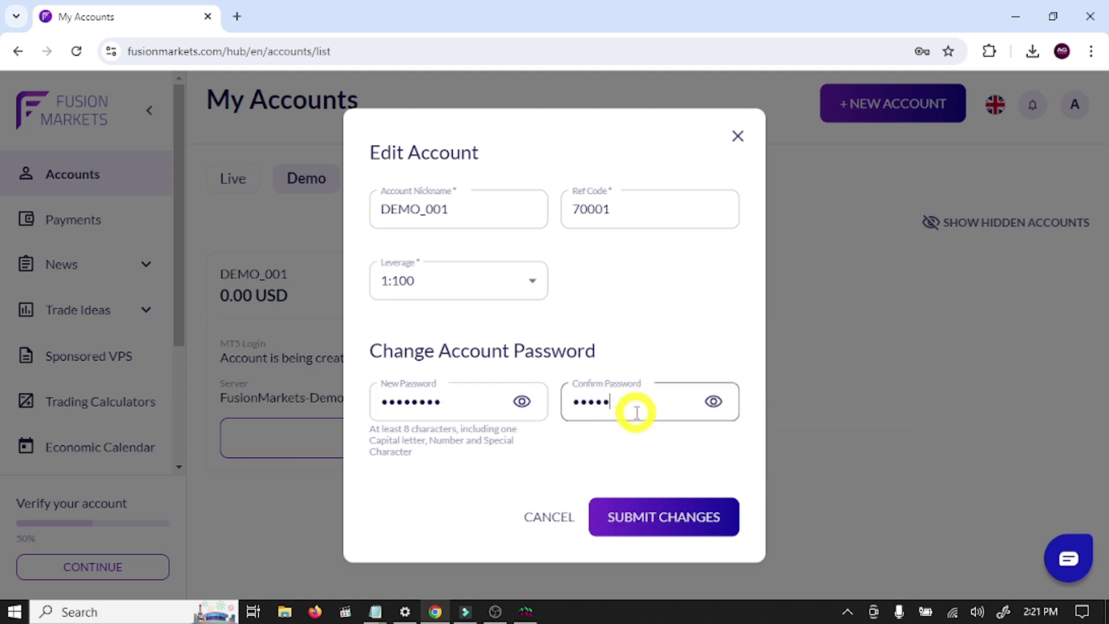
pyautogui.write('••')
pyautogui.click(674, 516)
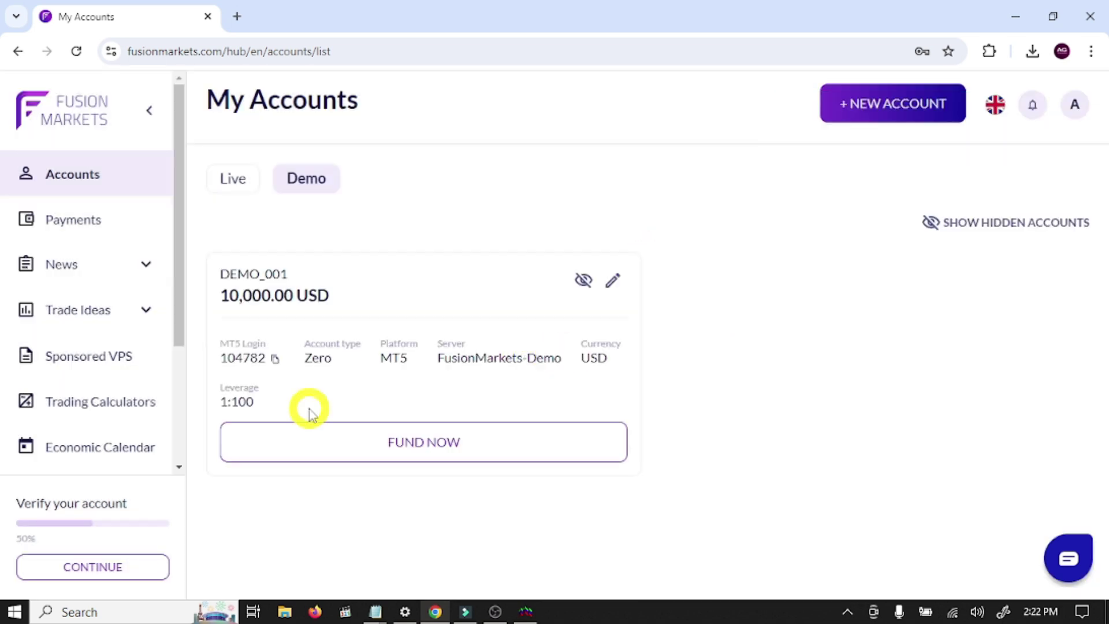
pyautogui.click(275, 359)
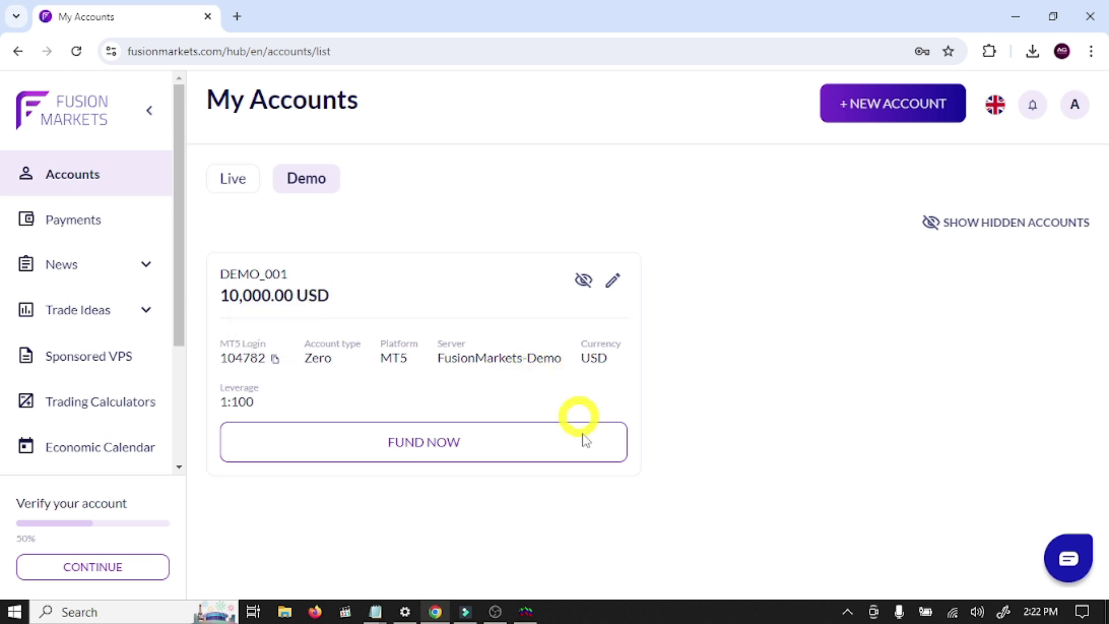
# - In MetaTrader 5, use File > Open an Account, search 'fusionmar', and continue with Fusion Markets Pty Ltd
pyautogui.click(527, 611)
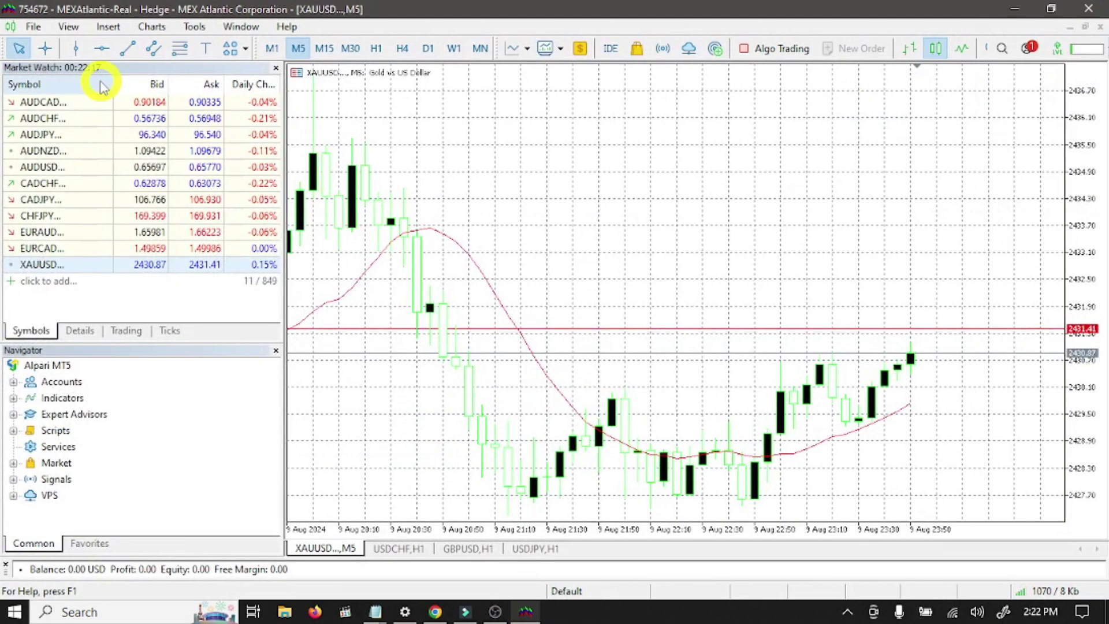
pyautogui.click(35, 27)
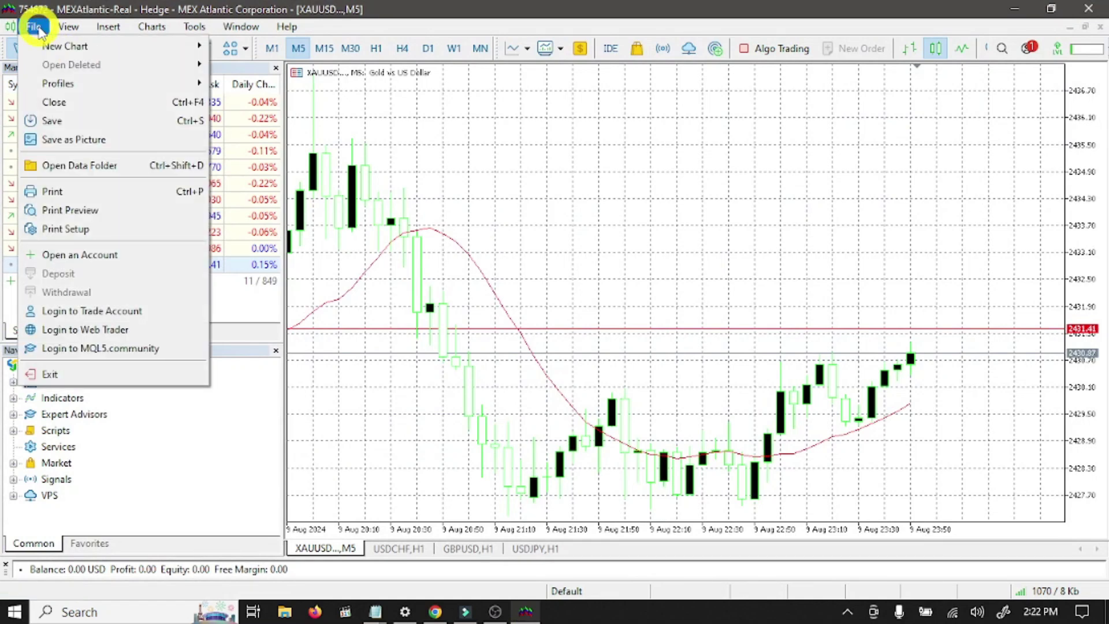
pyautogui.click(80, 254)
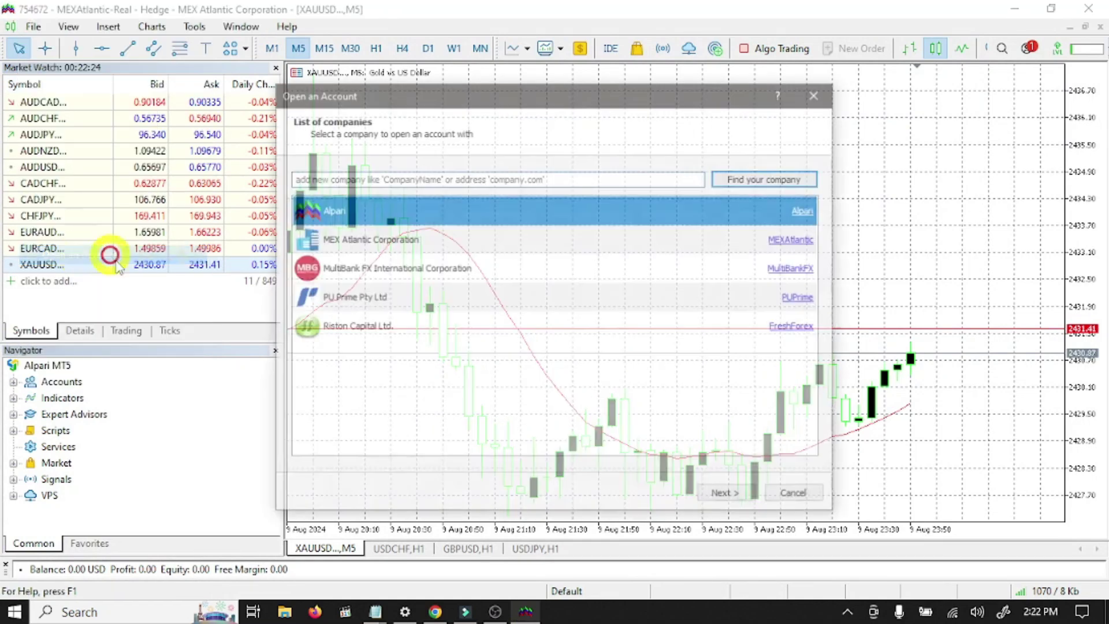
pyautogui.click(362, 182)
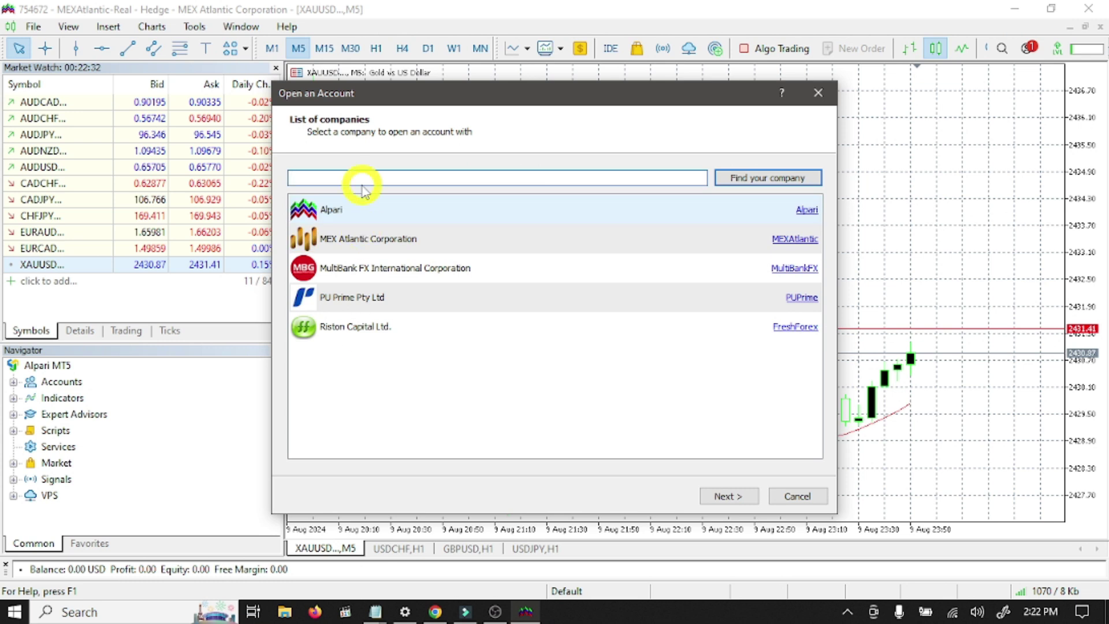
pyautogui.write('fusion')
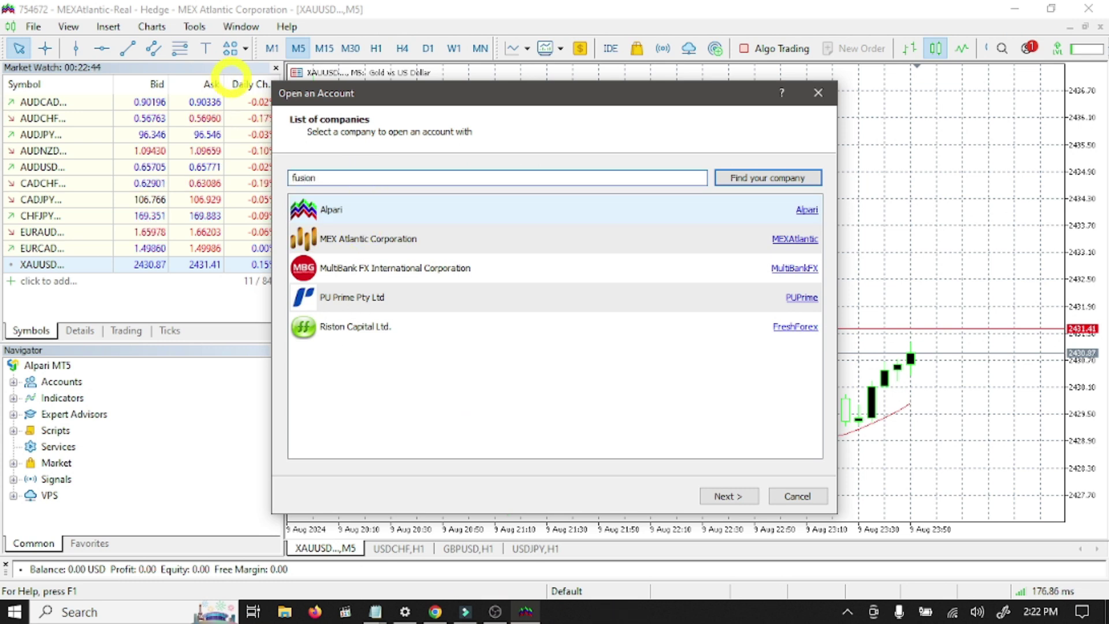
pyautogui.write('markets')
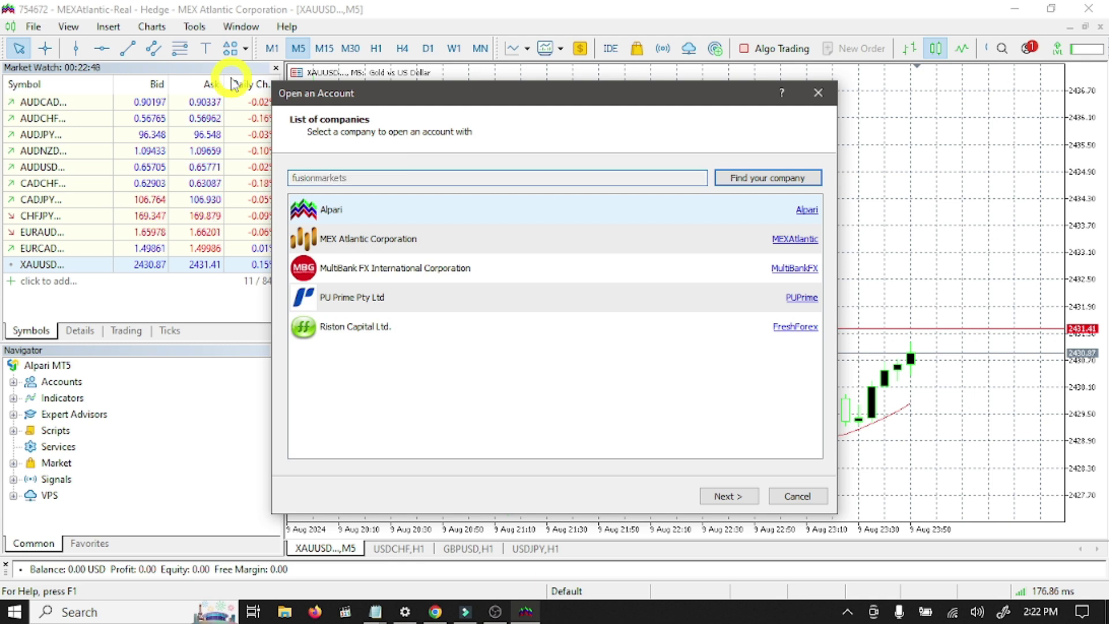
pyautogui.press('Return')
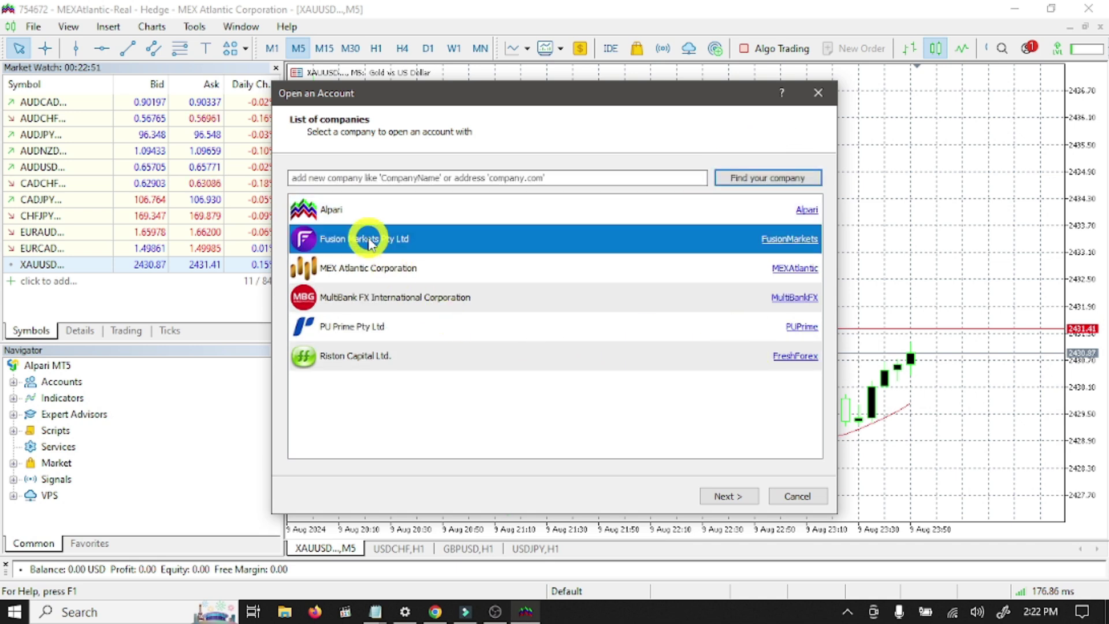
pyautogui.click(722, 495)
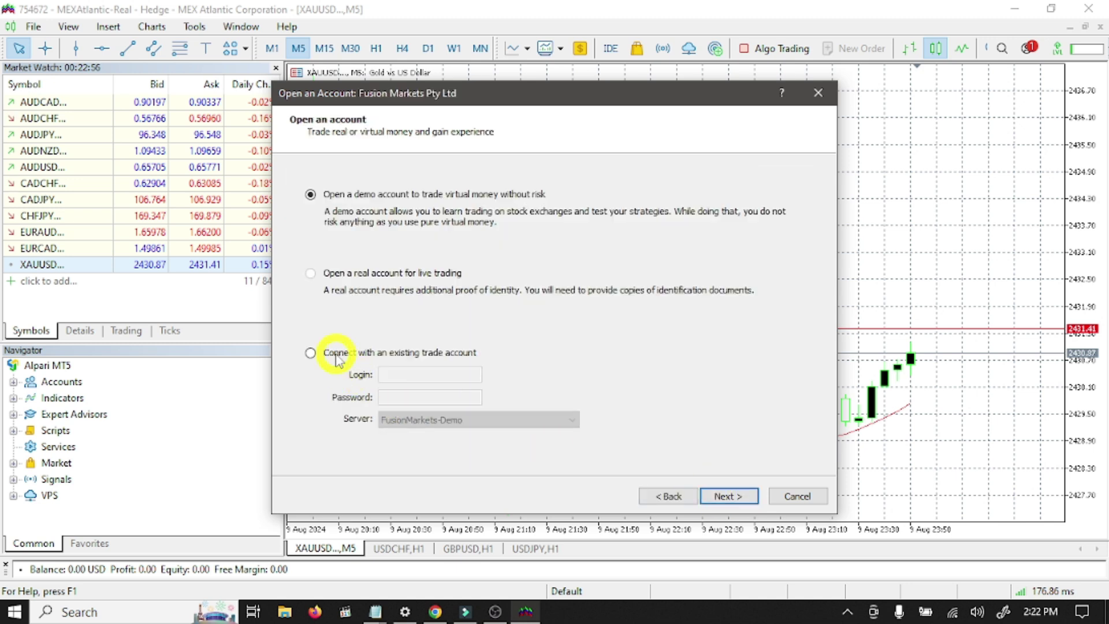
# - Connect the existing account: paste the login, enter the password, keep FusionMarkets-Demo, and finish
pyautogui.click(334, 353)
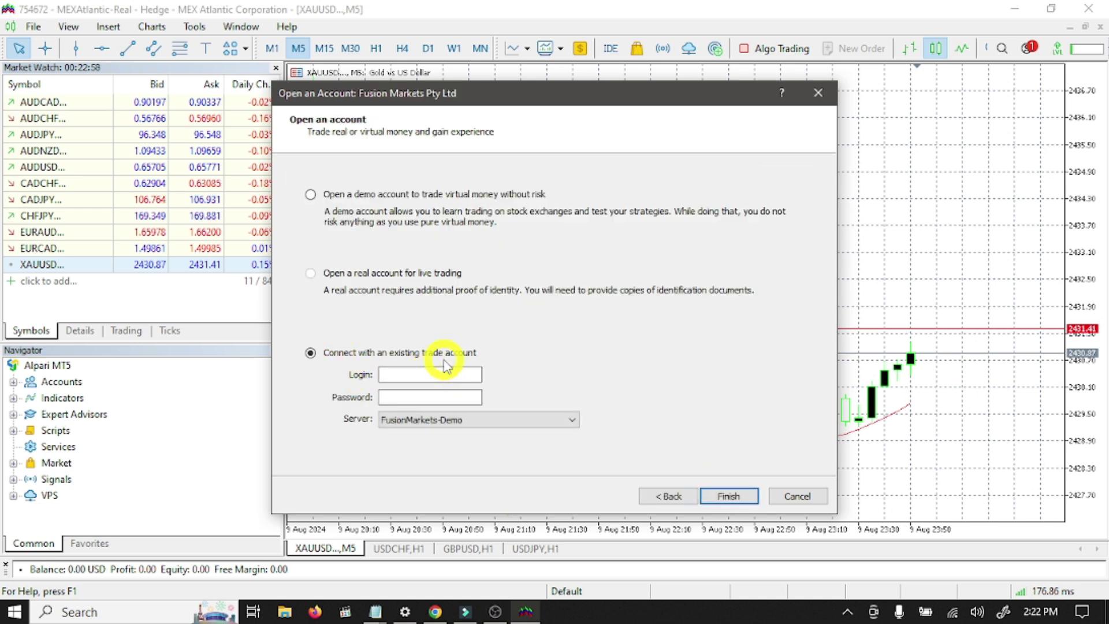
pyautogui.rightClick(394, 374)
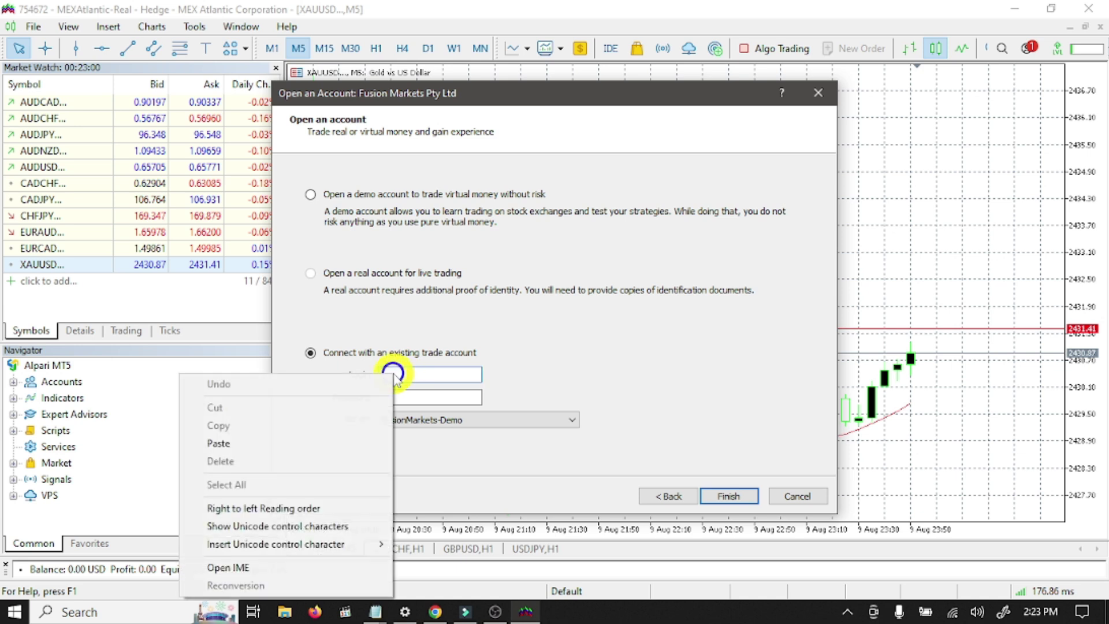
pyautogui.click(218, 443)
pyautogui.click(436, 397)
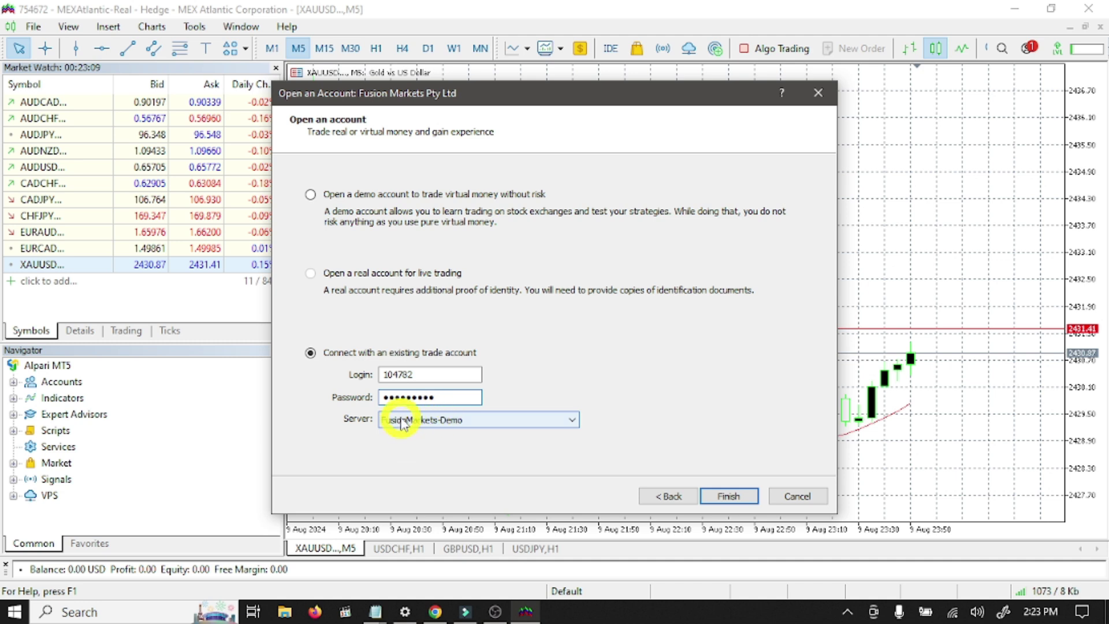
pyautogui.click(490, 424)
pyautogui.click(485, 421)
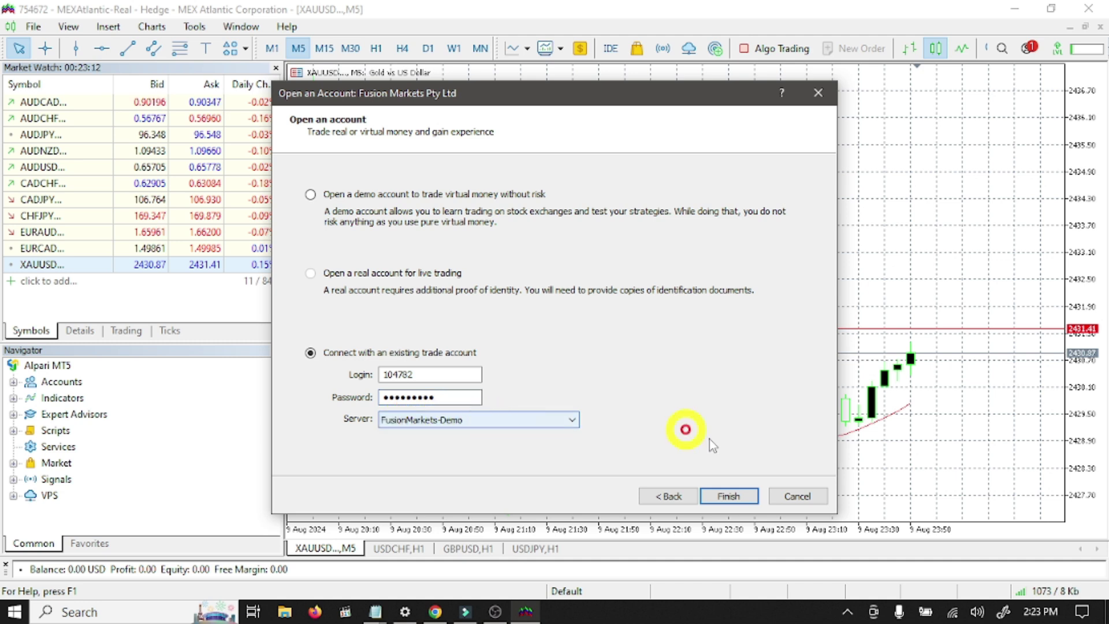
pyautogui.click(721, 497)
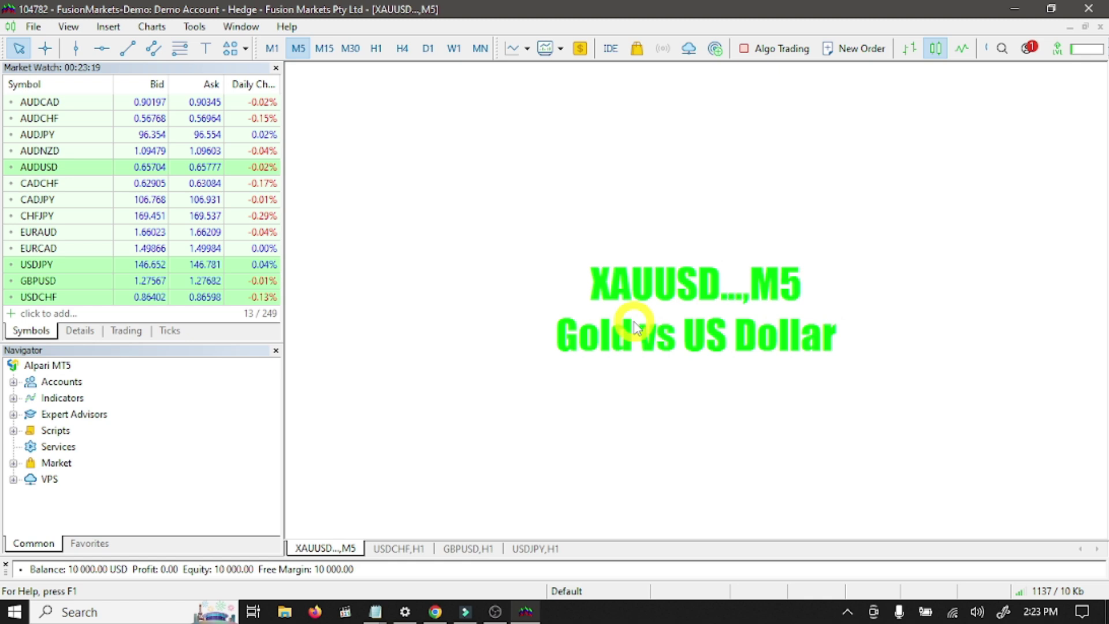
# - Show the live MT5 Zero account on FusionMarkets-Live at 1:500, viewing its edit form without changes
pyautogui.click(436, 612)
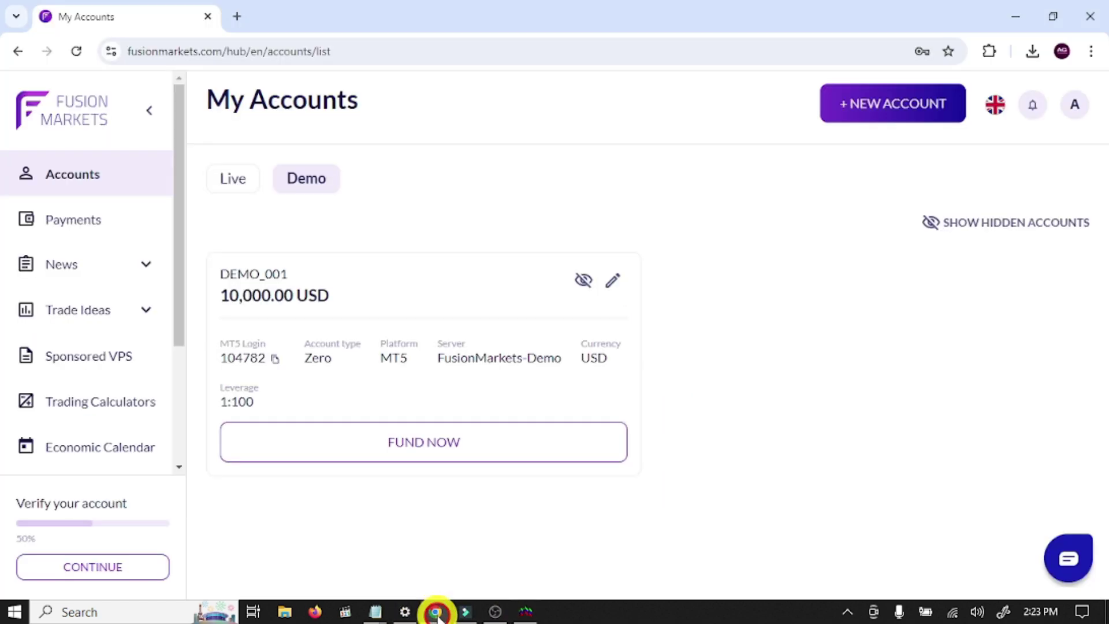
pyautogui.click(235, 181)
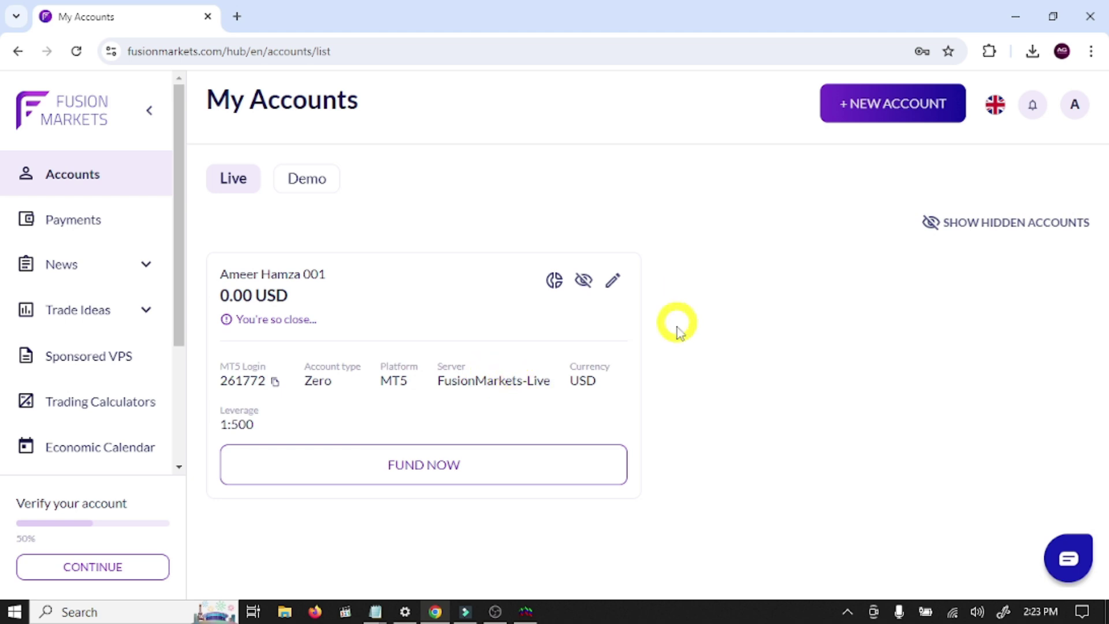
pyautogui.click(612, 280)
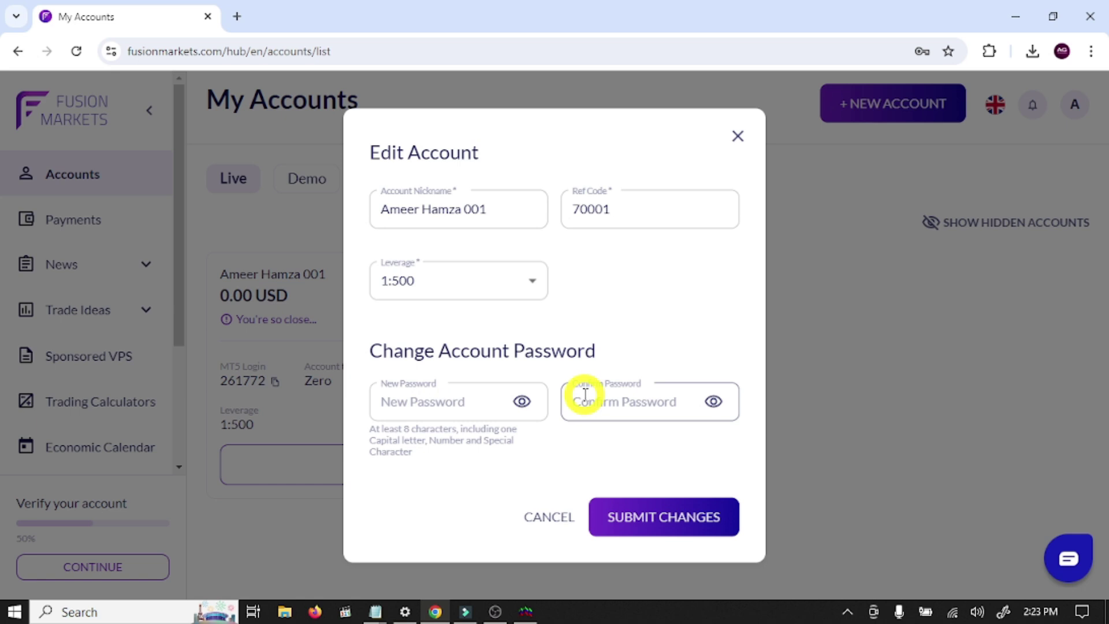
pyautogui.click(809, 322)
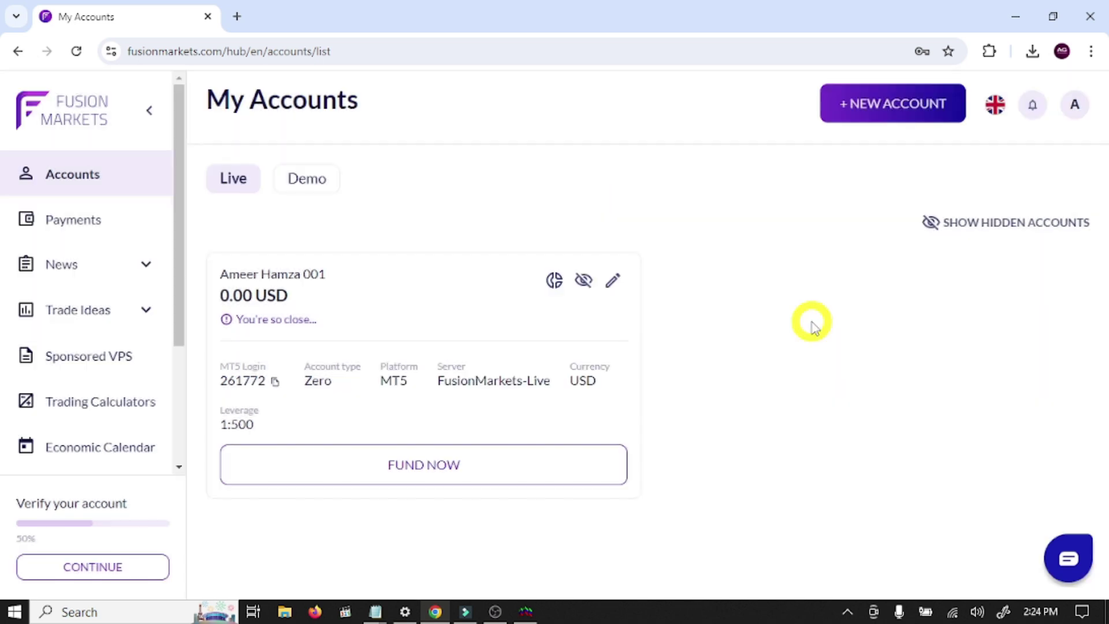